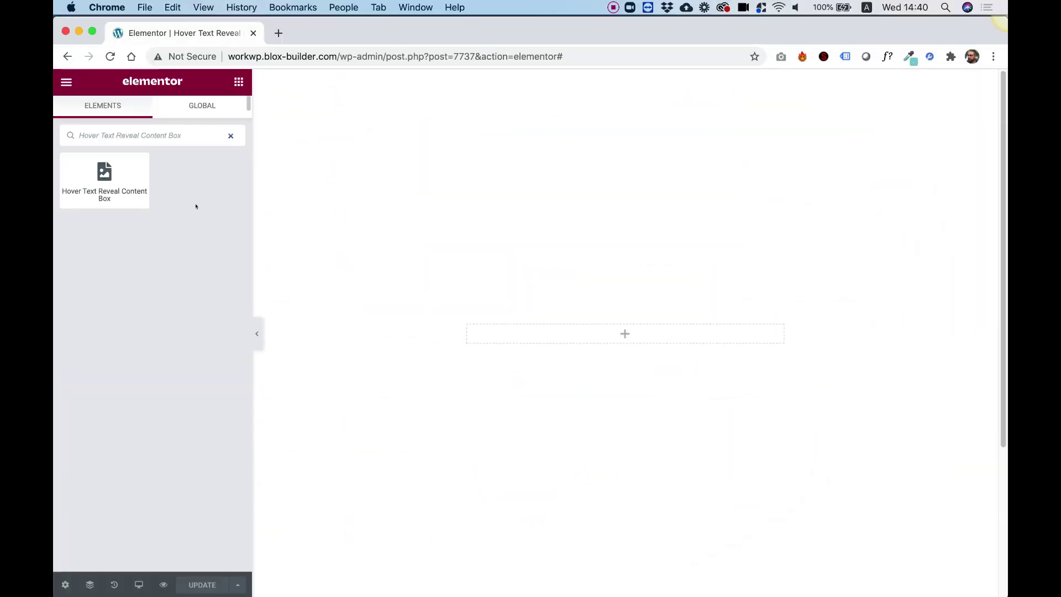
- Add the Hover Text Reveal Content Box widget to the page and set its image to musician-playing-saxophone-fog.jpg
{"action": "left_click_drag", "start_coordinate": [94, 169], "coordinate": [559, 325]}
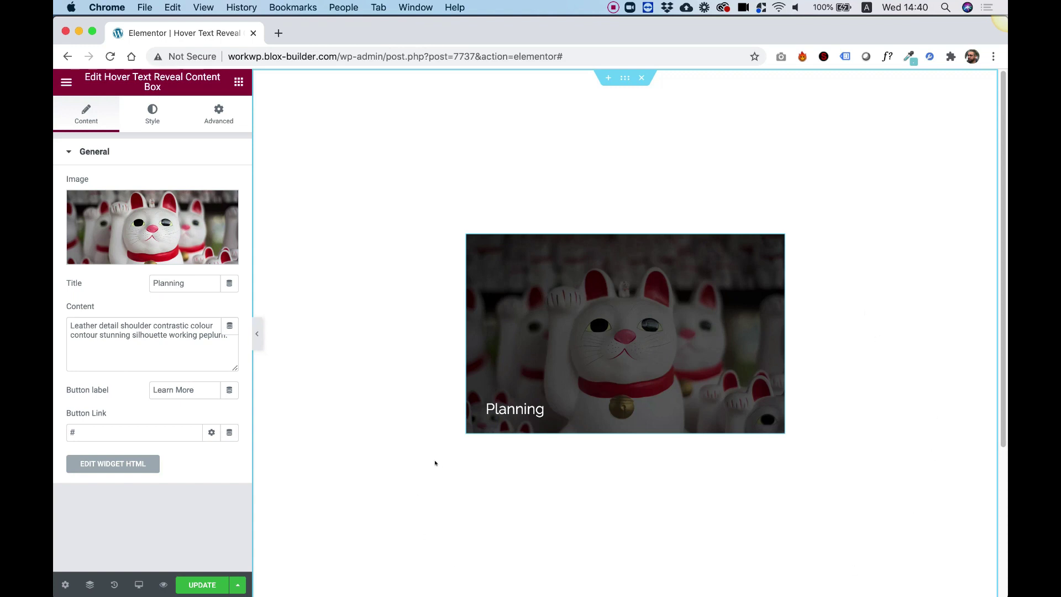
{"action": "mouse_move", "coordinate": [570, 327]}
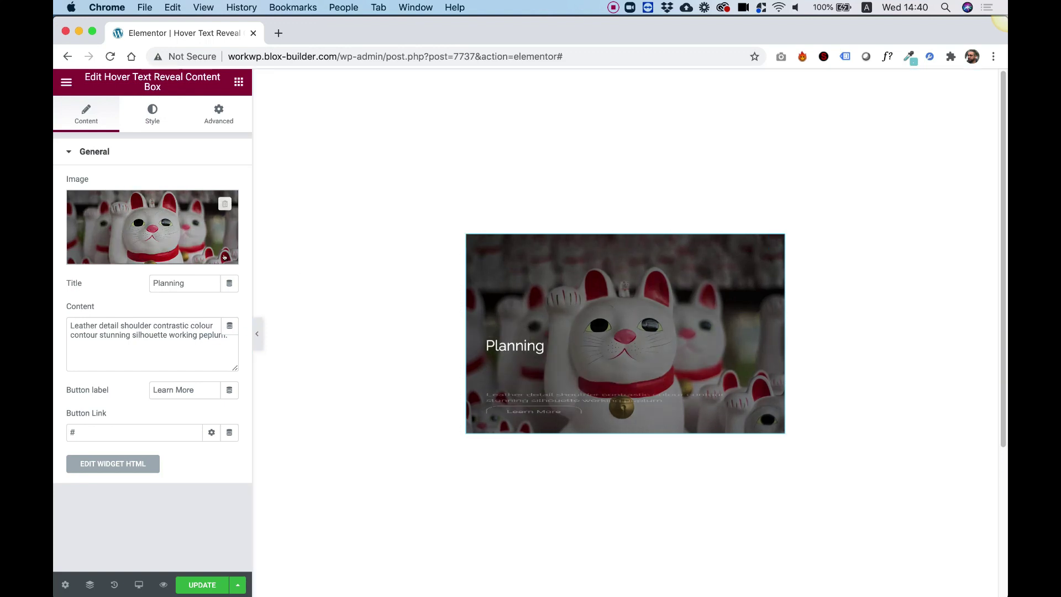
{"action": "left_click", "coordinate": [163, 215]}
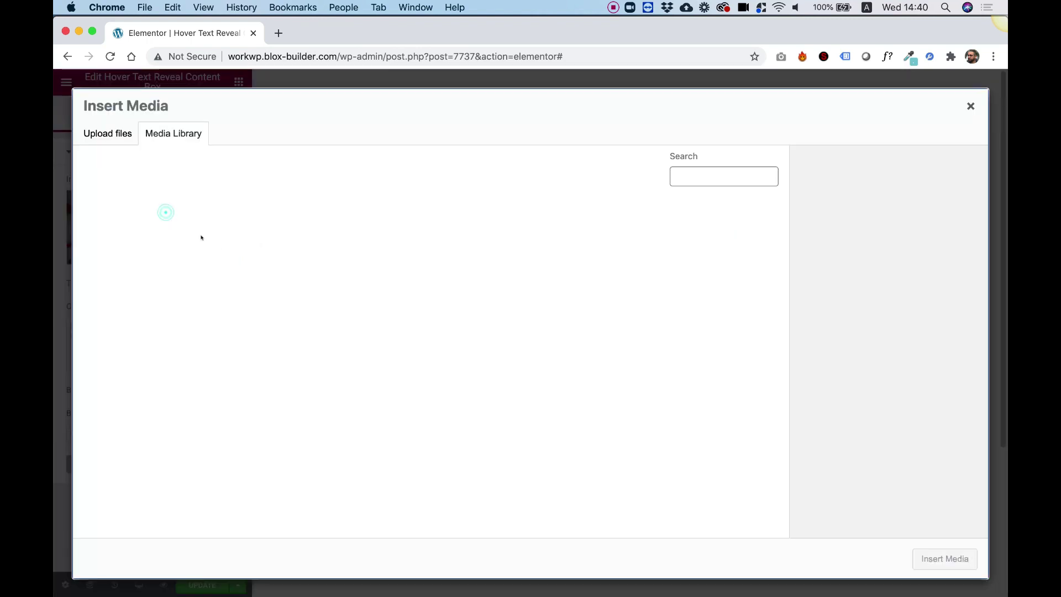
{"action": "scroll", "coordinate": [374, 389], "scroll_direction": "down", "scroll_amount": 3}
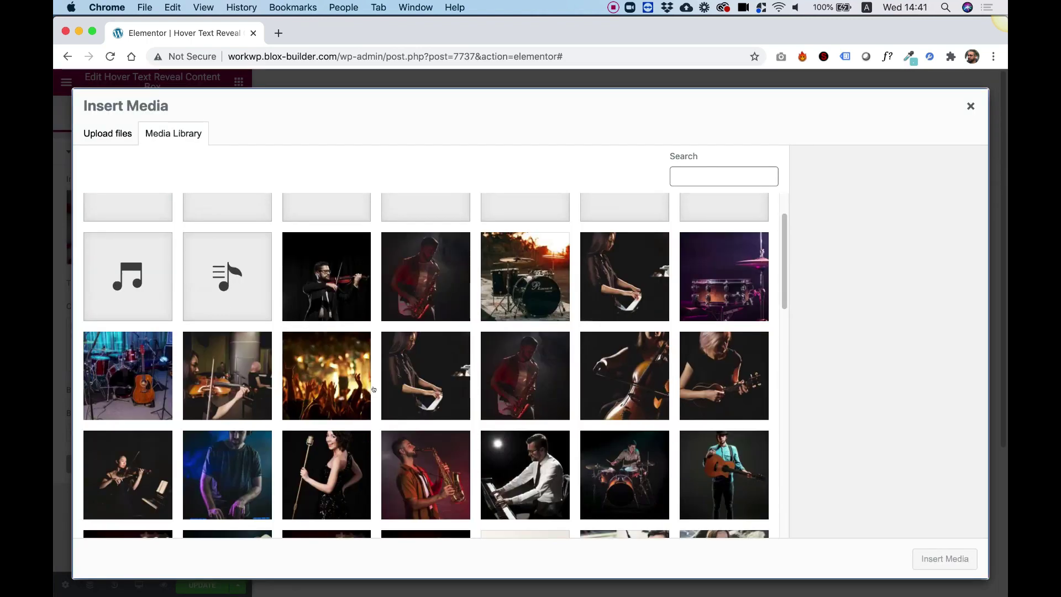
{"action": "left_click", "coordinate": [412, 437]}
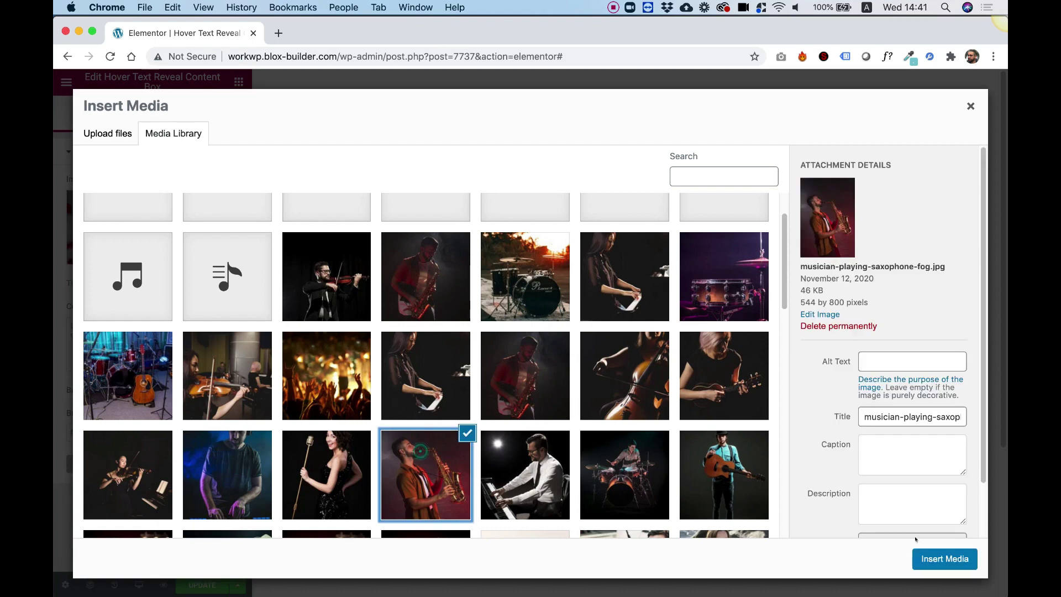
{"action": "left_click", "coordinate": [935, 557]}
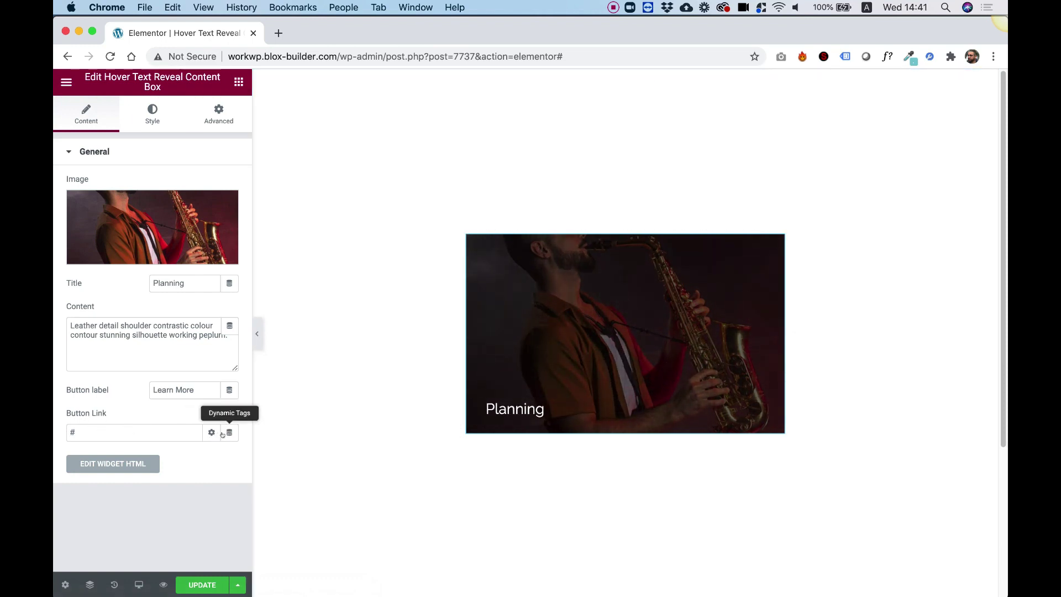
- Set the content box's alignment to Center in its general style settings
{"action": "left_click", "coordinate": [150, 111]}
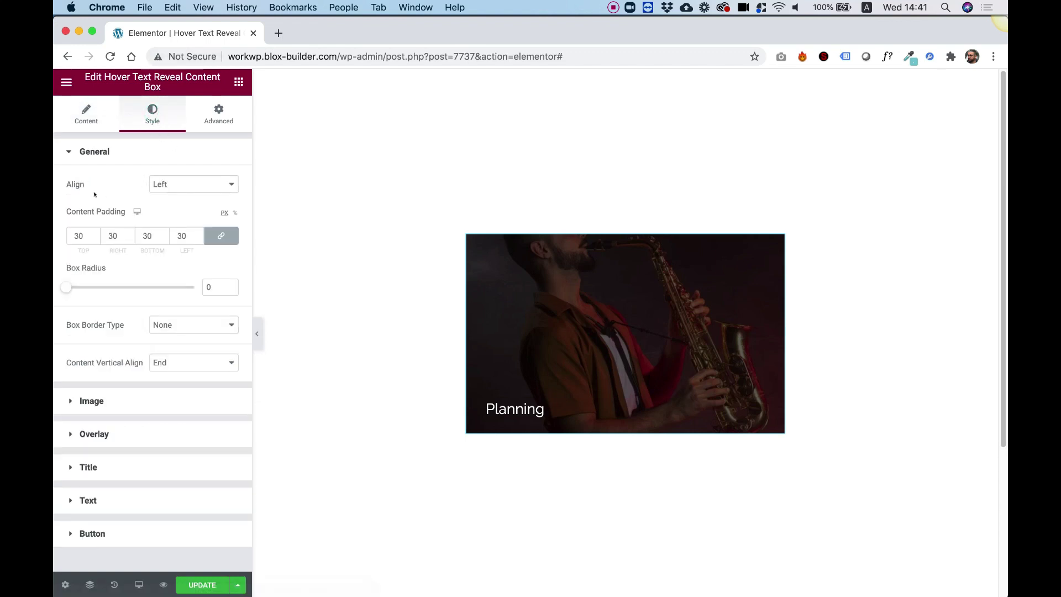
{"action": "left_click", "coordinate": [177, 183]}
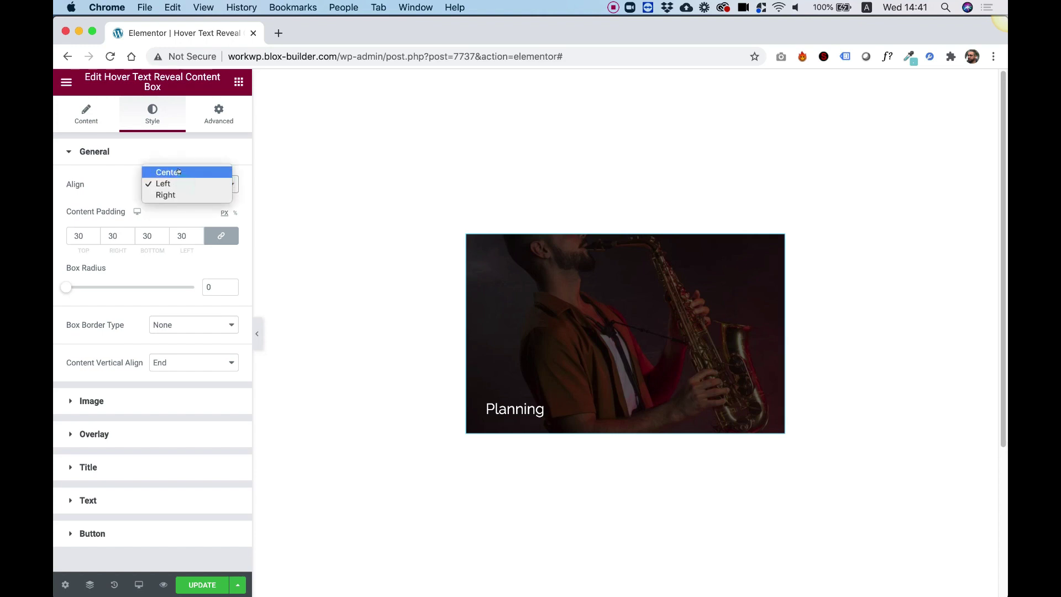
{"action": "left_click", "coordinate": [178, 172]}
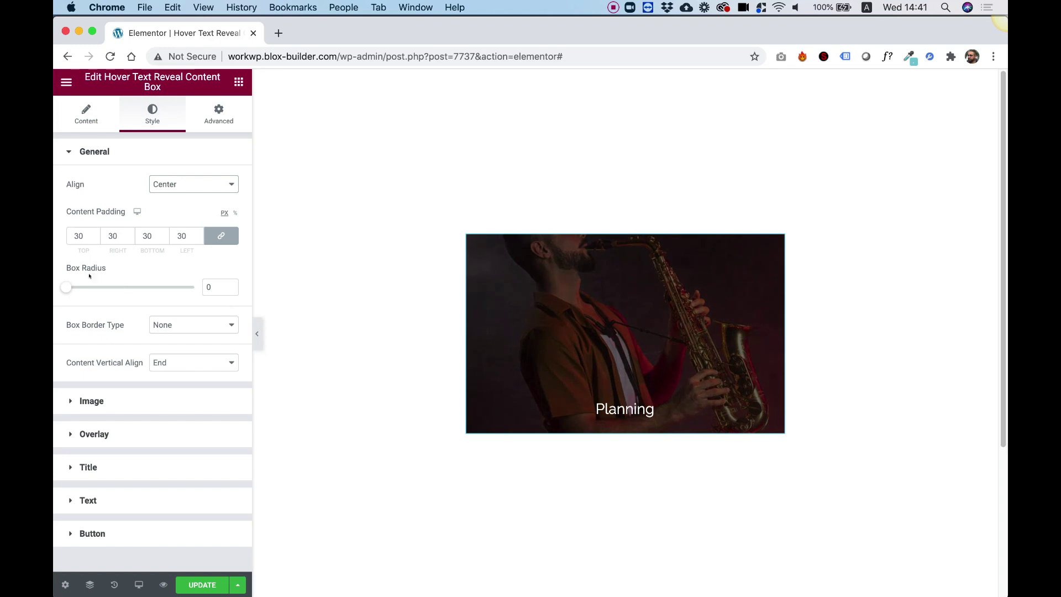
- Set the box radius to 26 and the content padding to 50 px on all four sides
{"action": "left_click_drag", "start_coordinate": [65, 287], "coordinate": [99, 288]}
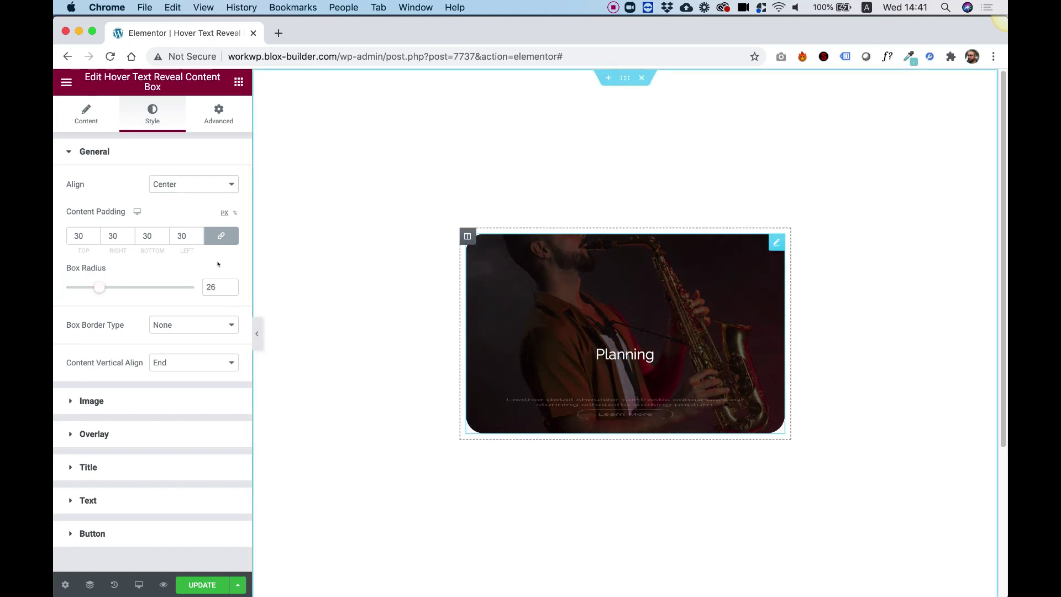
{"action": "double_click", "coordinate": [76, 235]}
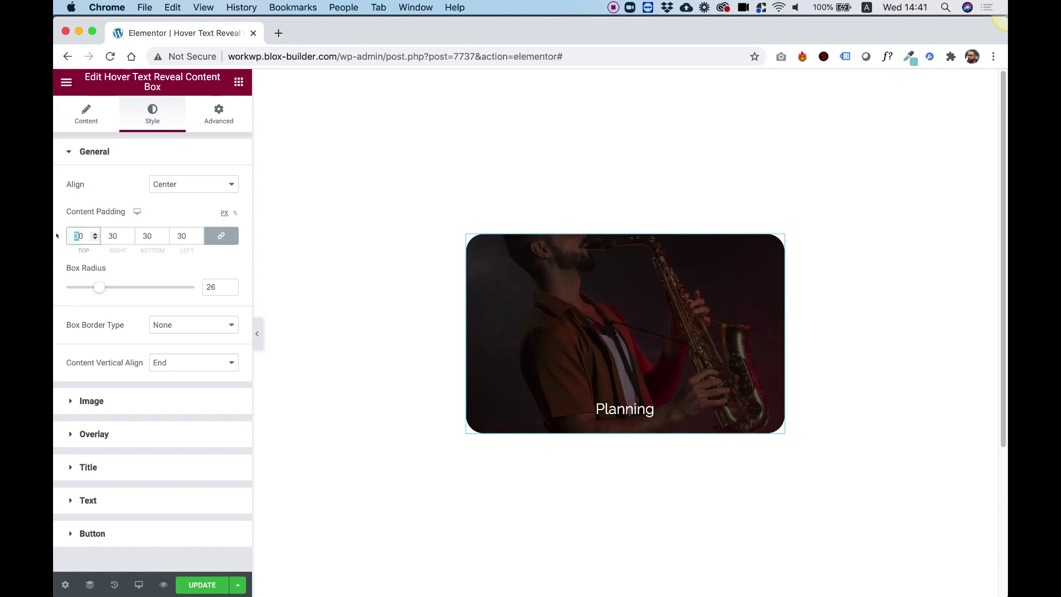
{"action": "type", "text": "50"}
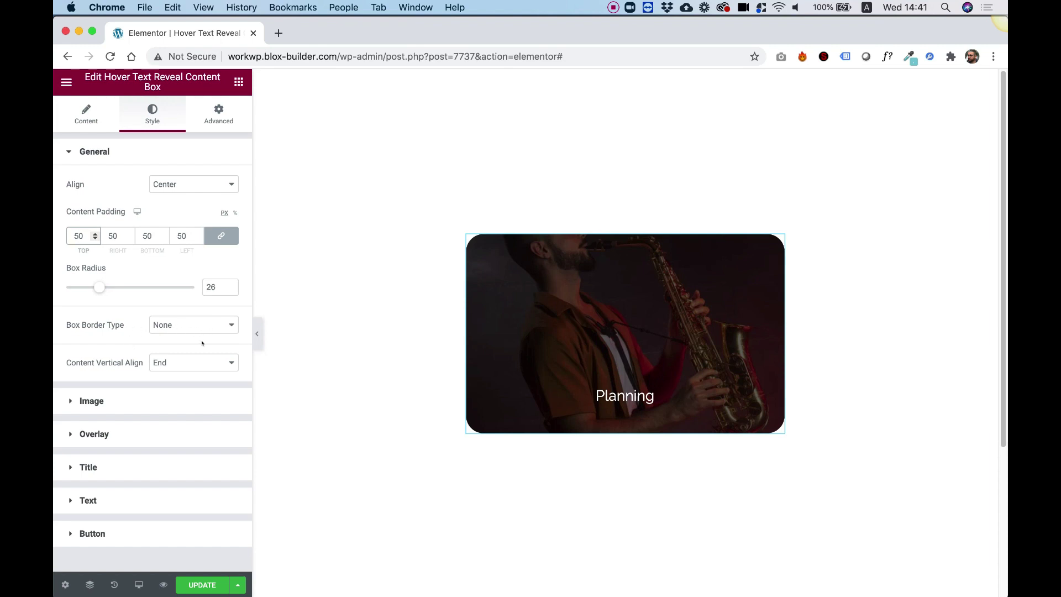
- Set the image height to 494 and the background color for its blend mode to bright blue (#0A32FF)
{"action": "left_click", "coordinate": [128, 407]}
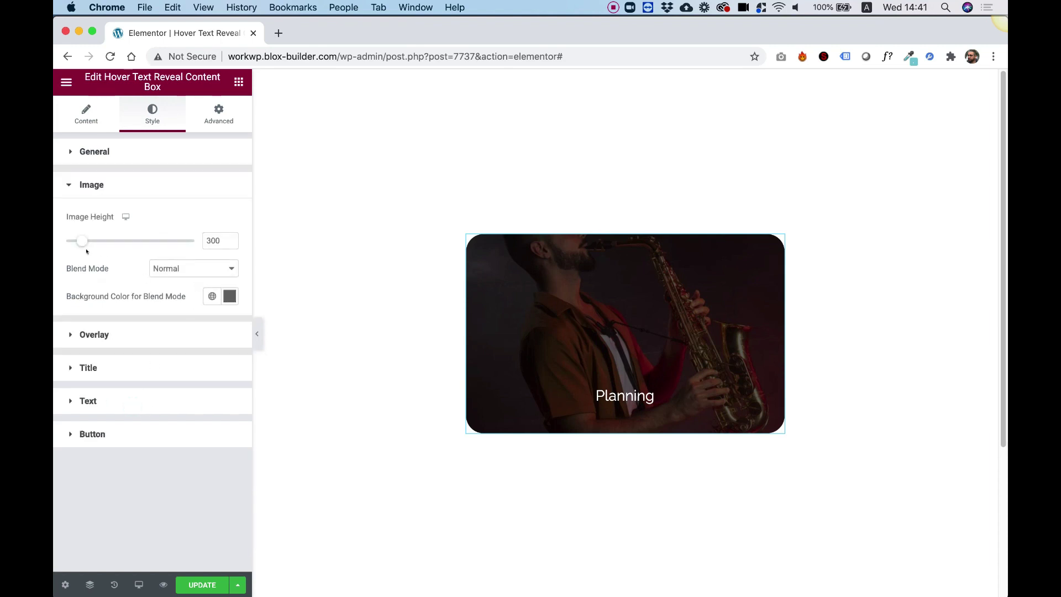
{"action": "left_click_drag", "start_coordinate": [79, 239], "coordinate": [118, 236]}
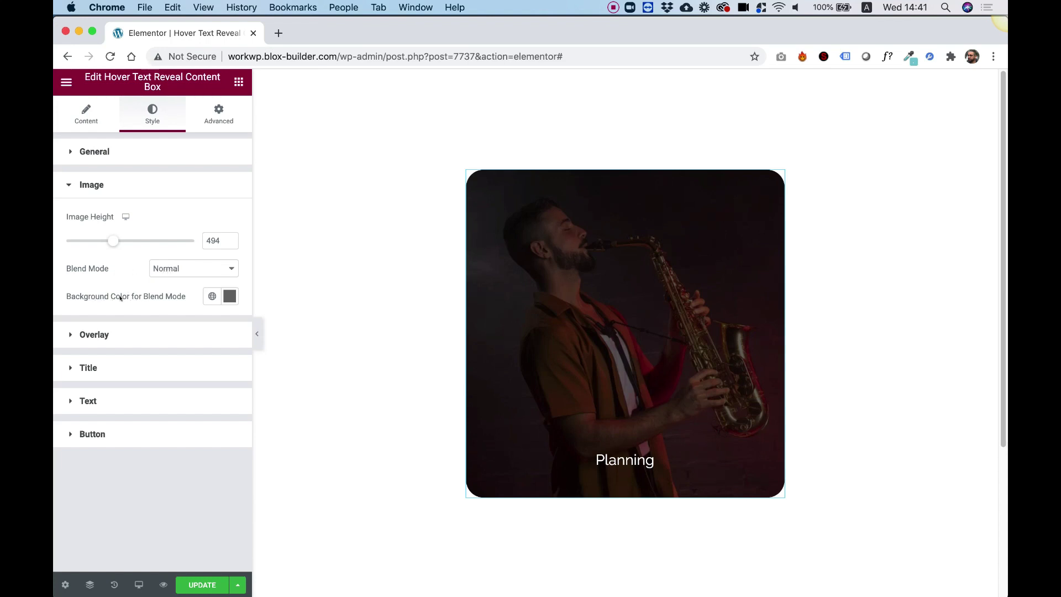
{"action": "left_click", "coordinate": [230, 296]}
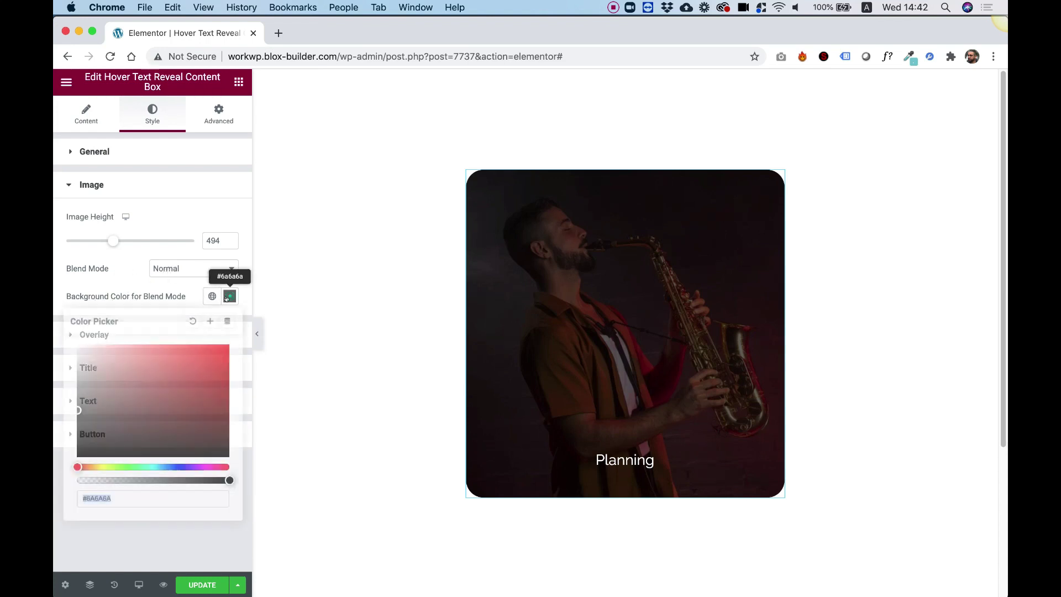
{"action": "left_click", "coordinate": [169, 464]}
{"action": "left_click", "coordinate": [167, 374]}
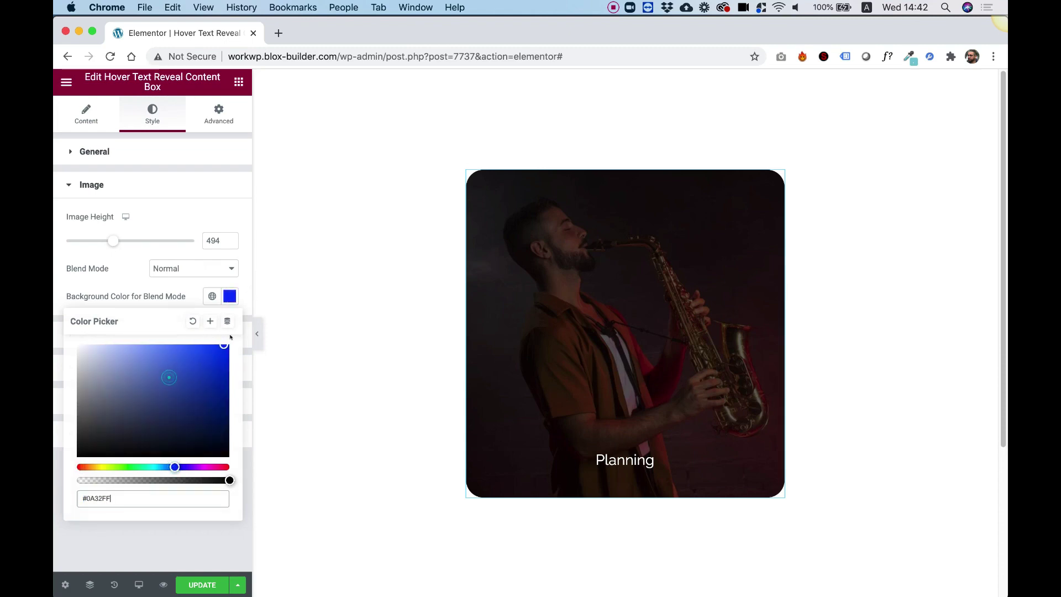
{"action": "left_click", "coordinate": [204, 293]}
- Try the Lighten and Multiply blend modes on the box image
{"action": "left_click", "coordinate": [173, 268]}
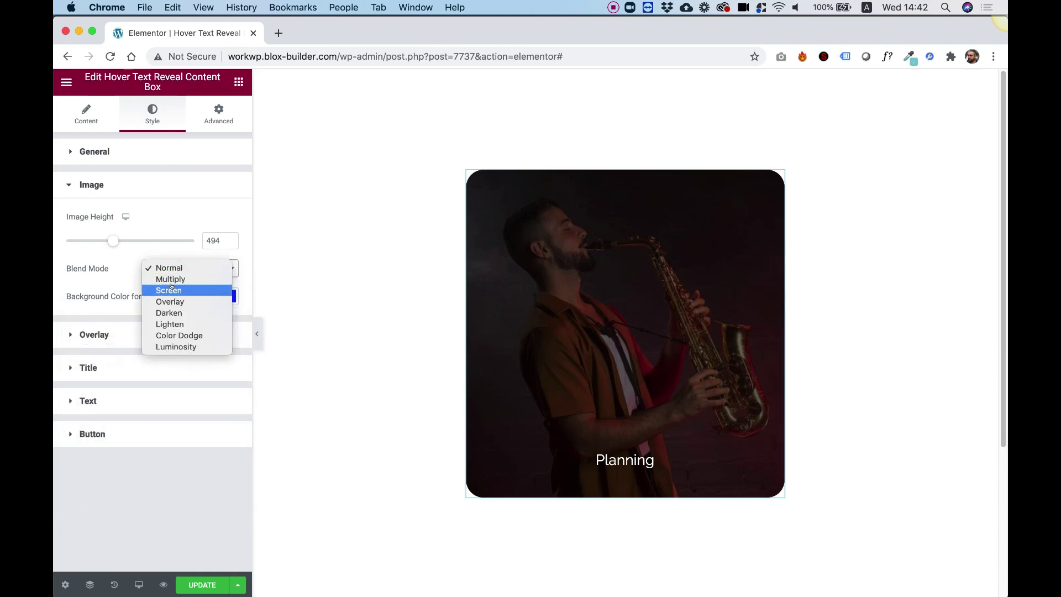
{"action": "left_click", "coordinate": [173, 324]}
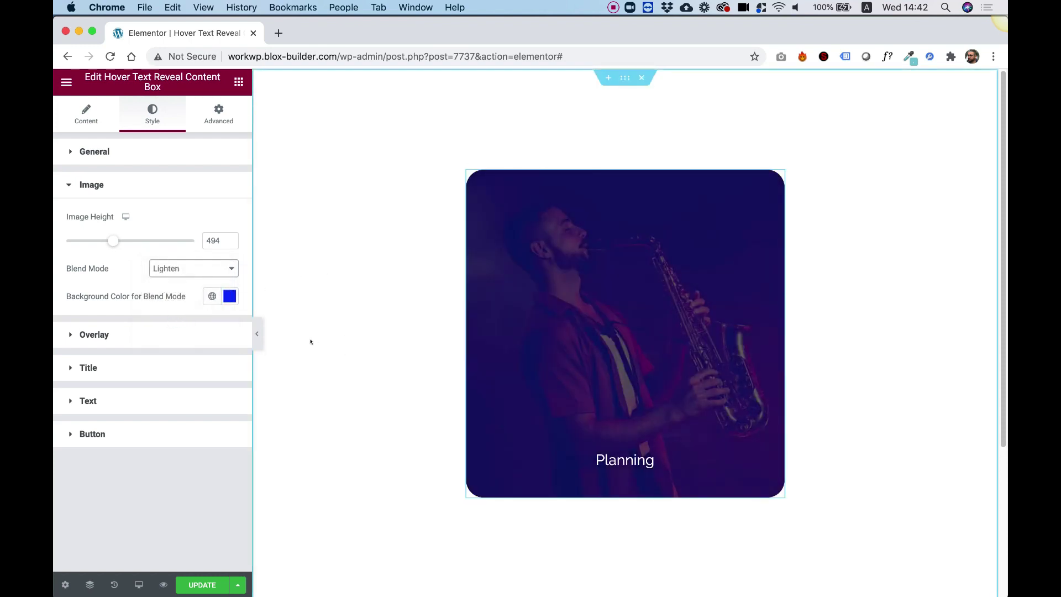
{"action": "left_click", "coordinate": [196, 268]}
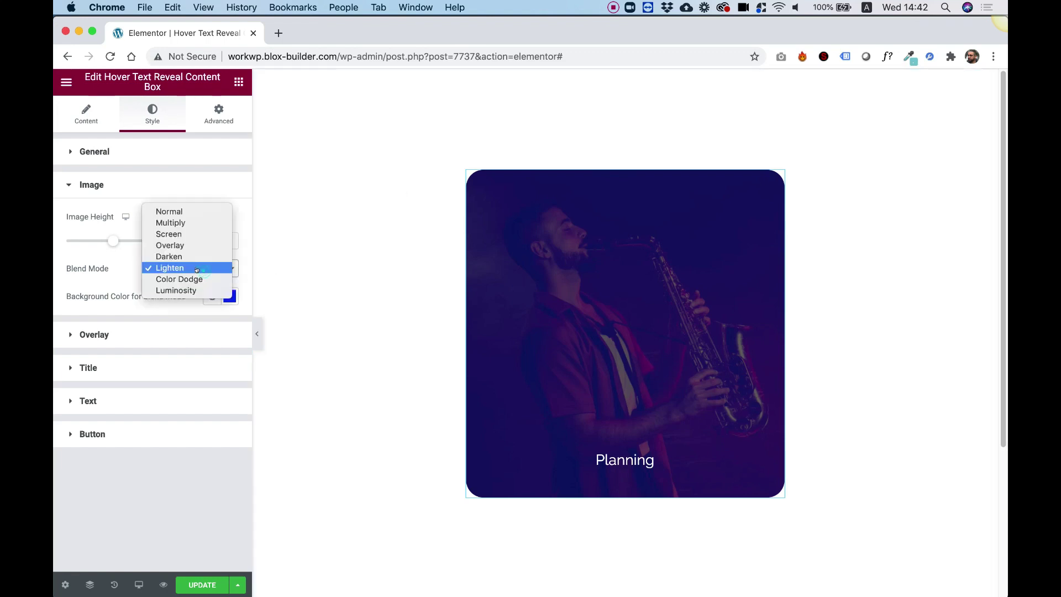
{"action": "left_click", "coordinate": [172, 222]}
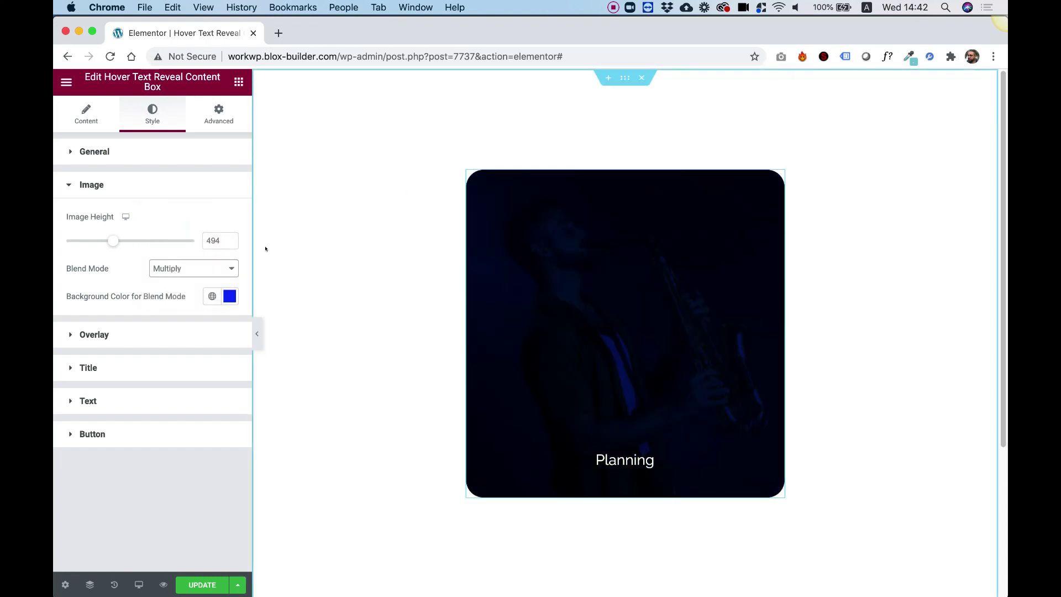
- Set the image's blend mode to Screen
{"action": "left_click", "coordinate": [213, 269]}
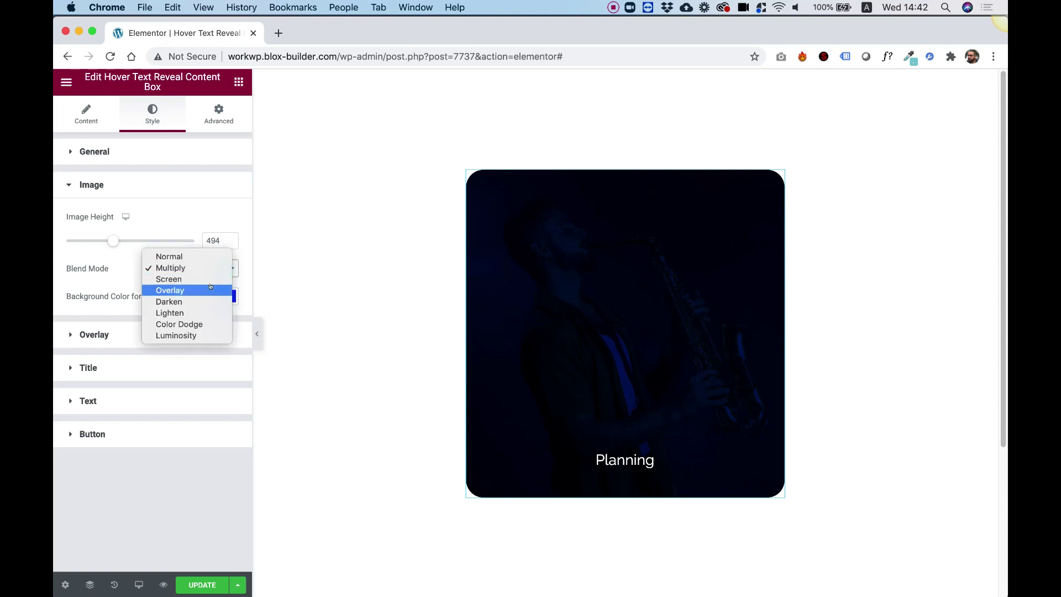
{"action": "left_click", "coordinate": [210, 279]}
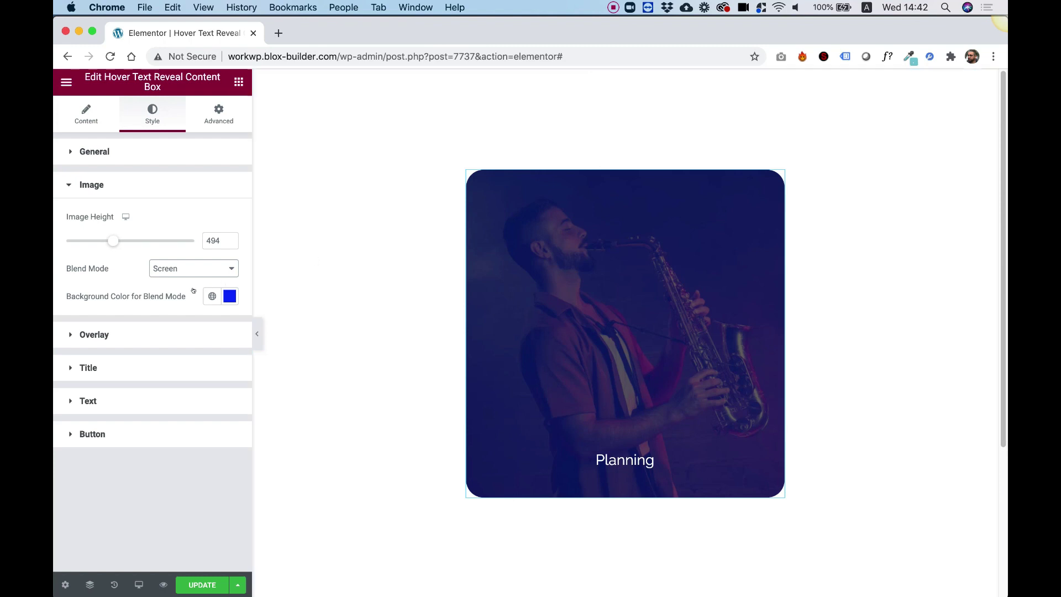
- Change the overlay color type to gradient and set its second color to black (#000000)
{"action": "left_click", "coordinate": [94, 335]}
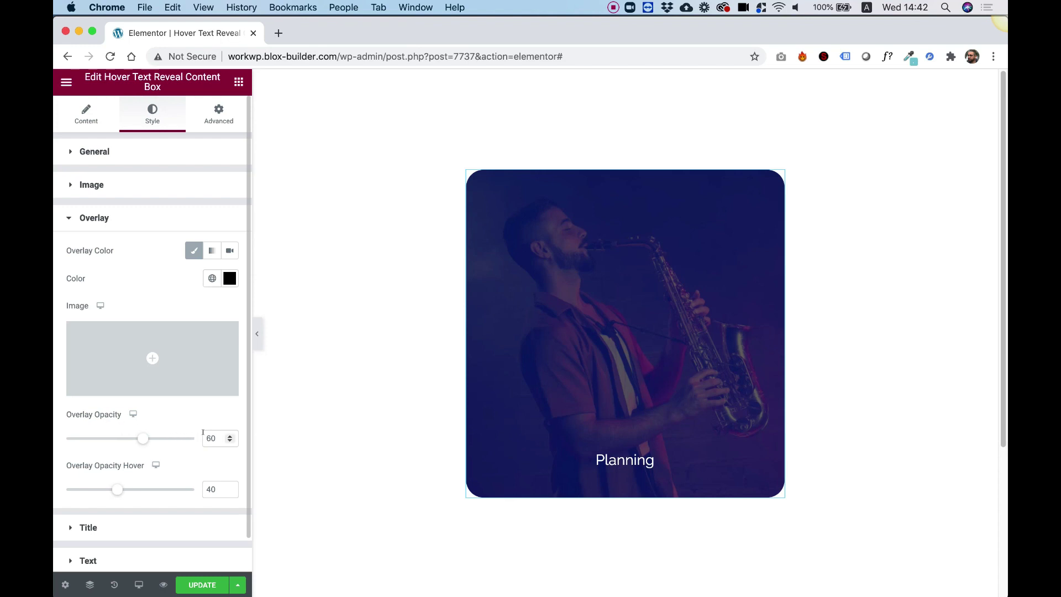
{"action": "mouse_move", "coordinate": [611, 341]}
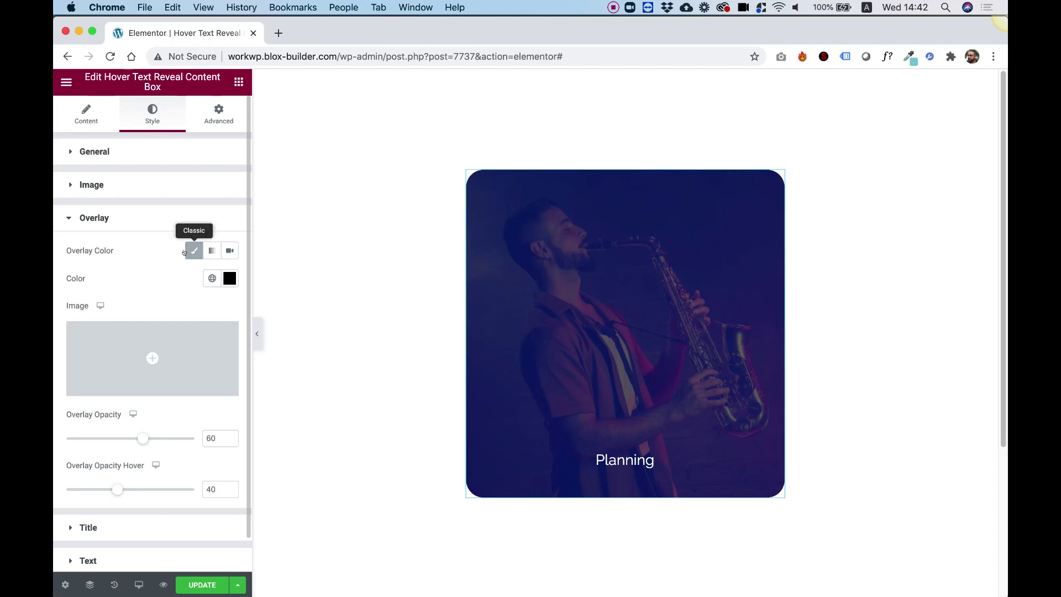
{"action": "left_click", "coordinate": [211, 250]}
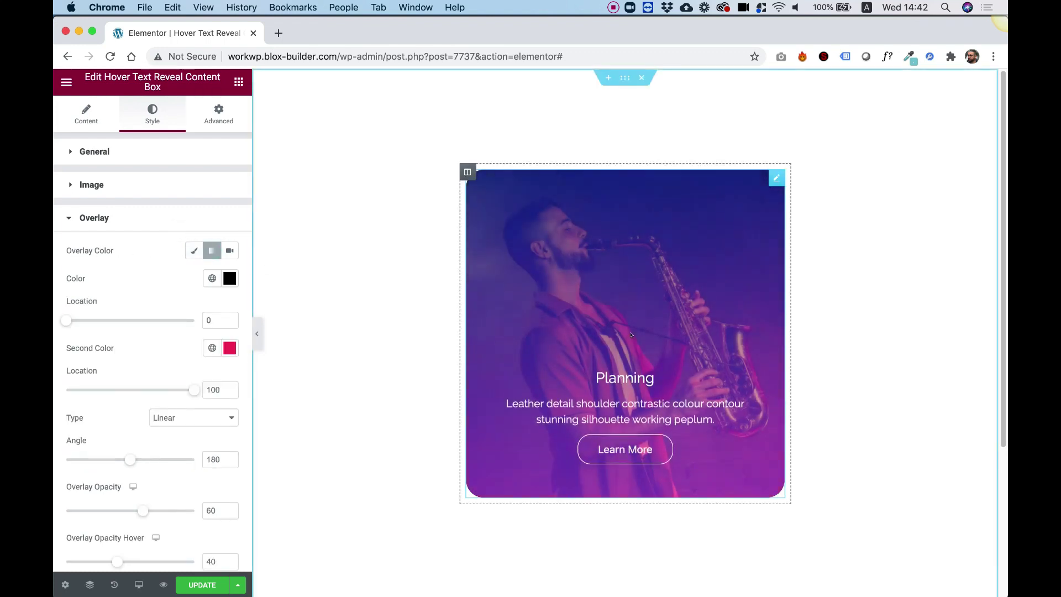
{"action": "left_click", "coordinate": [227, 349]}
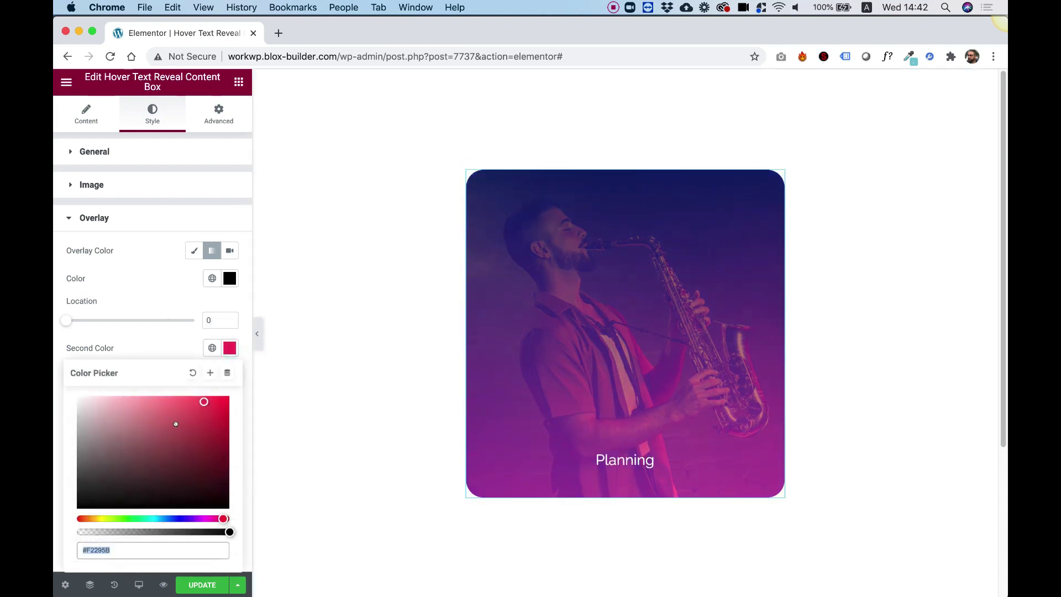
{"action": "left_click_drag", "start_coordinate": [180, 434], "coordinate": [235, 515]}
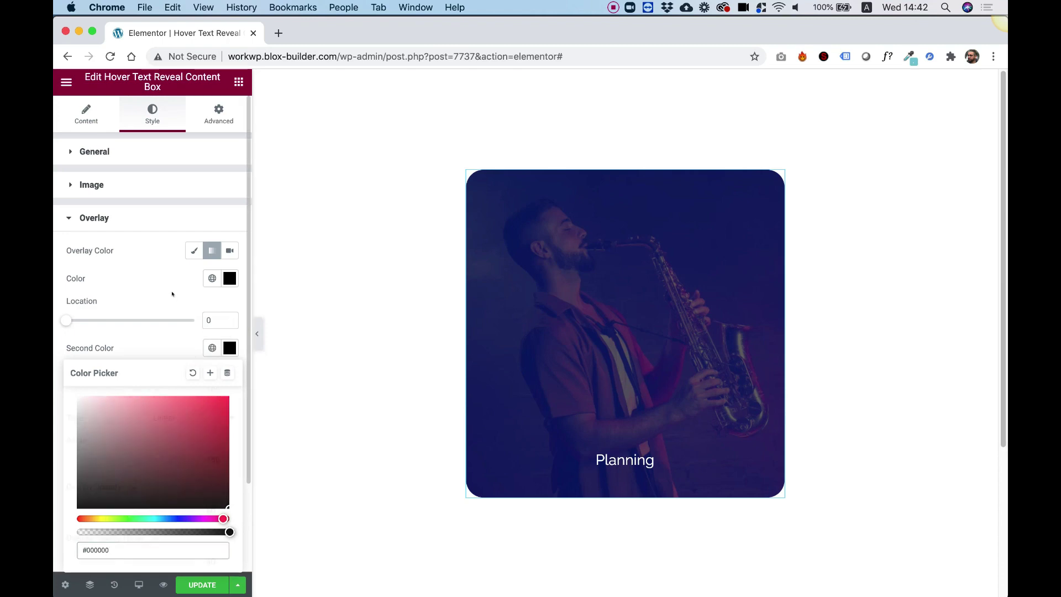
{"action": "left_click", "coordinate": [230, 348]}
- Make the overlay gradient's first color fully transparent (#00000000) and preview the box's hover effect
{"action": "left_click", "coordinate": [229, 278]}
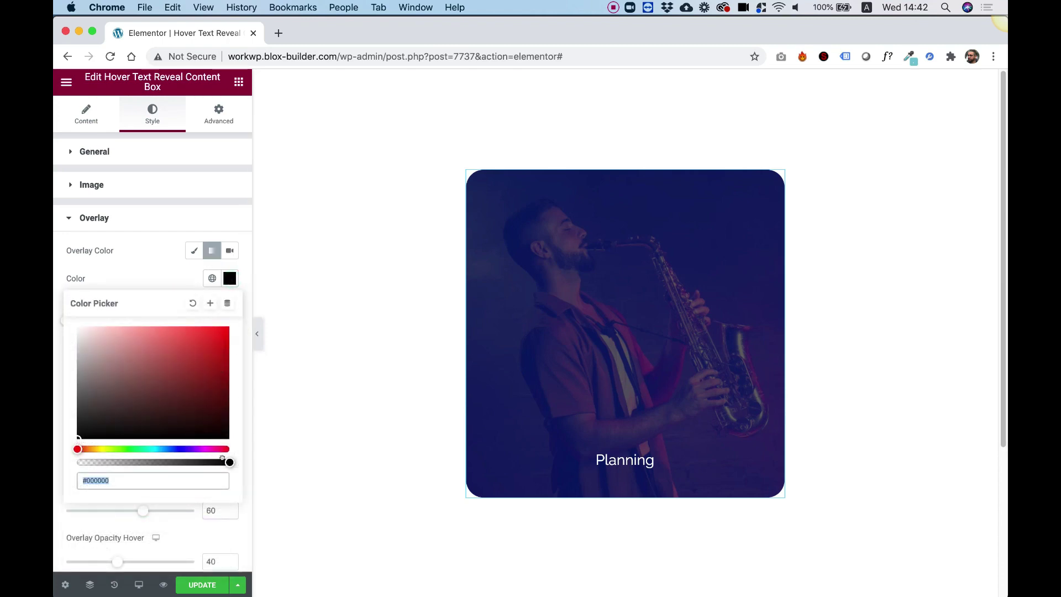
{"action": "left_click_drag", "start_coordinate": [223, 457], "coordinate": [58, 459]}
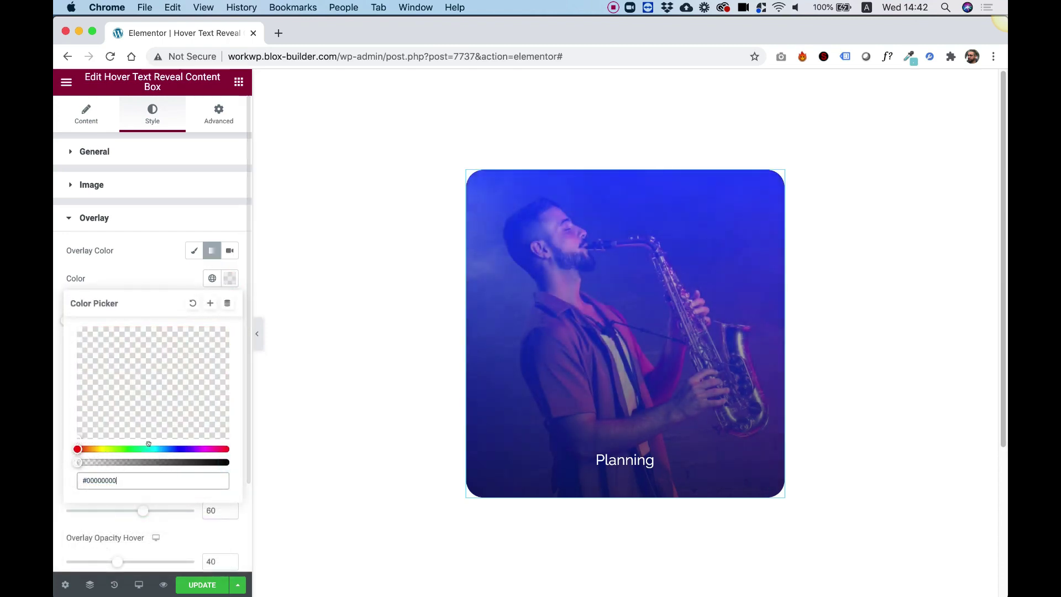
{"action": "mouse_move", "coordinate": [534, 425]}
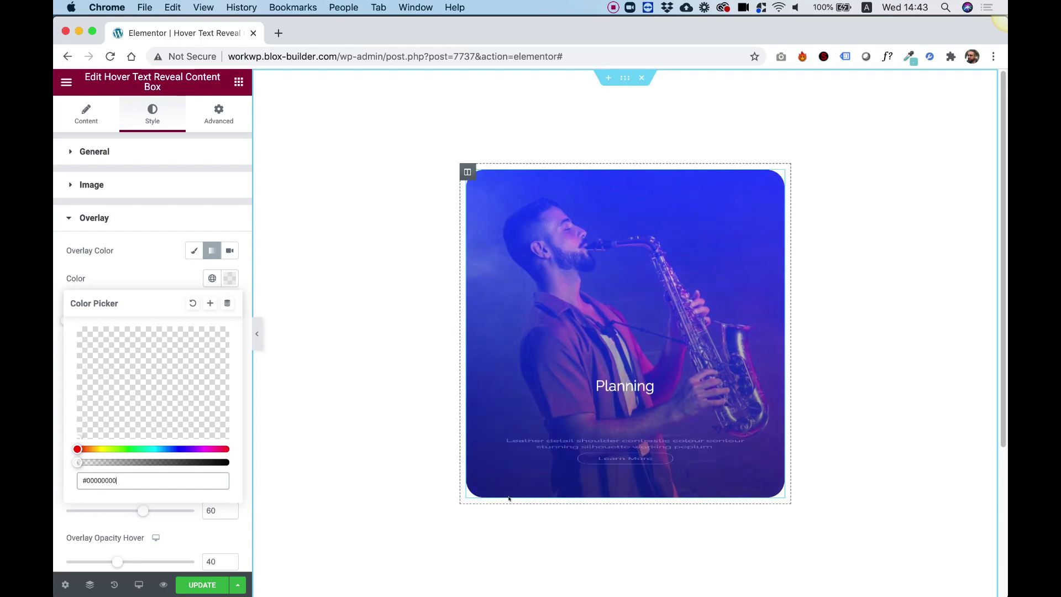
{"action": "left_click", "coordinate": [119, 267]}
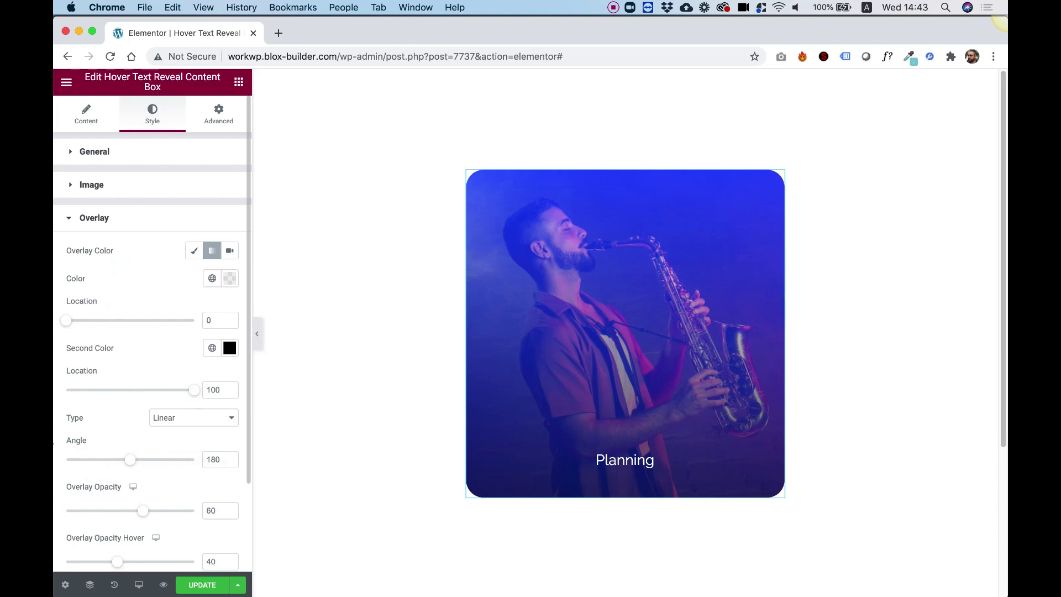
- Set the overlay opacity to 100 and the overlay opacity on hover to 30
{"action": "scroll", "coordinate": [142, 446], "scroll_direction": "down", "scroll_amount": 3}
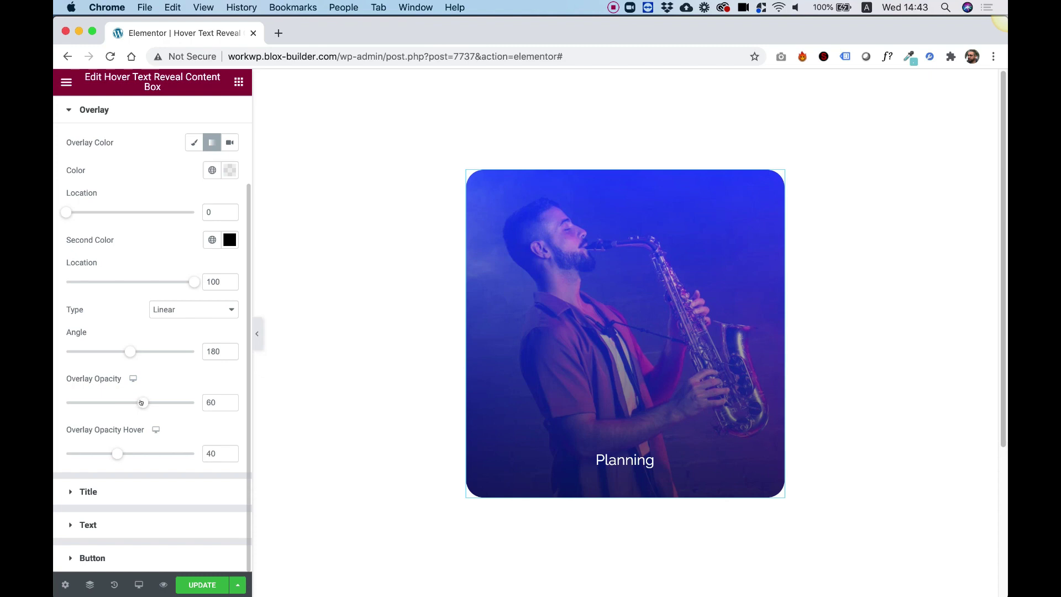
{"action": "left_click_drag", "start_coordinate": [141, 402], "coordinate": [194, 403]}
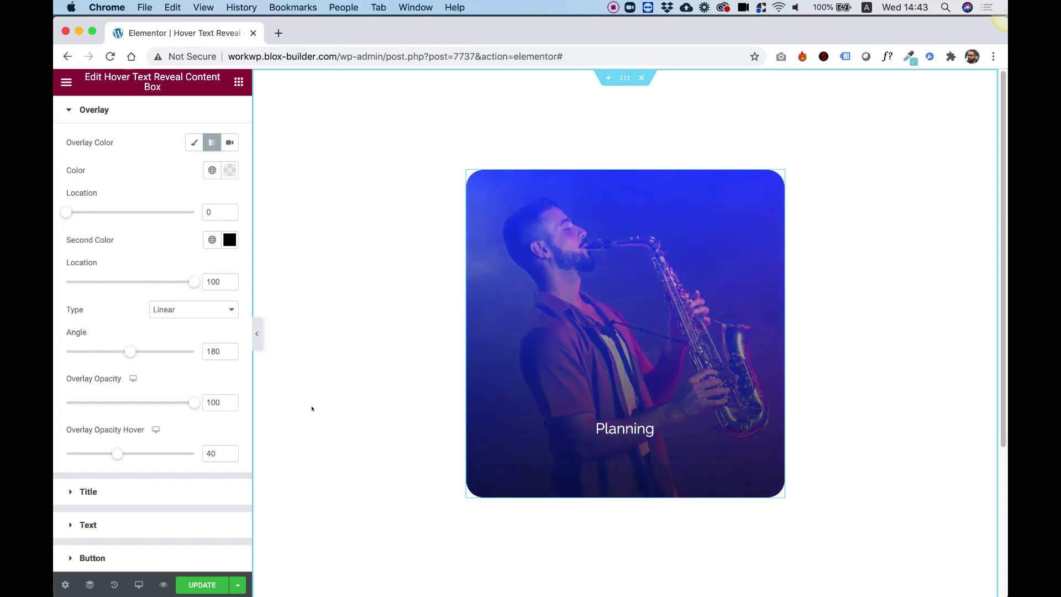
{"action": "left_click_drag", "start_coordinate": [119, 451], "coordinate": [99, 453]}
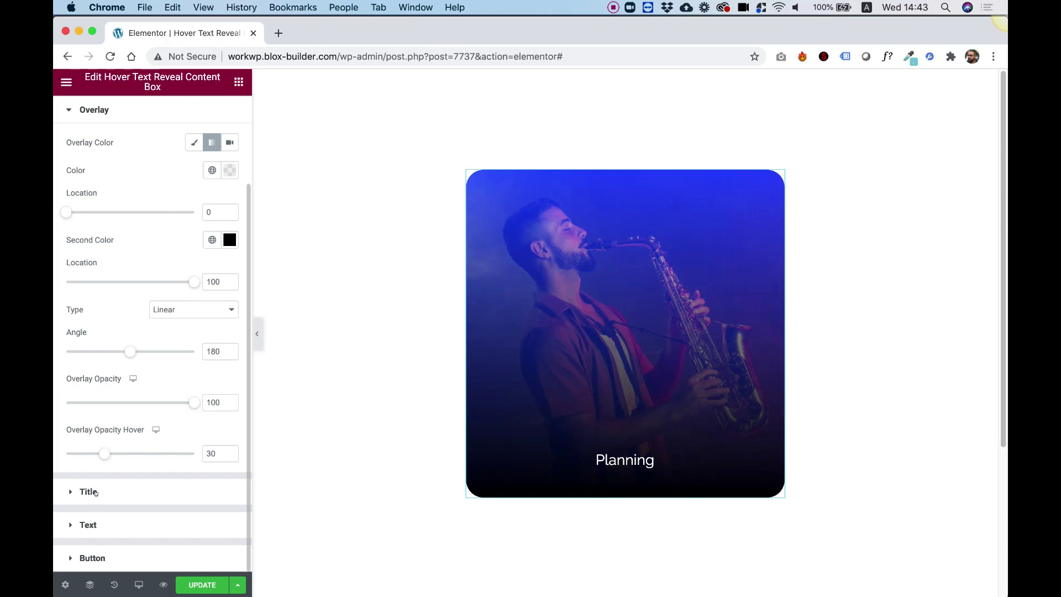
- Review the style settings available for the box's title, text and button, including the button's colors, borders, radius, spacing and padding
{"action": "left_click", "coordinate": [88, 492]}
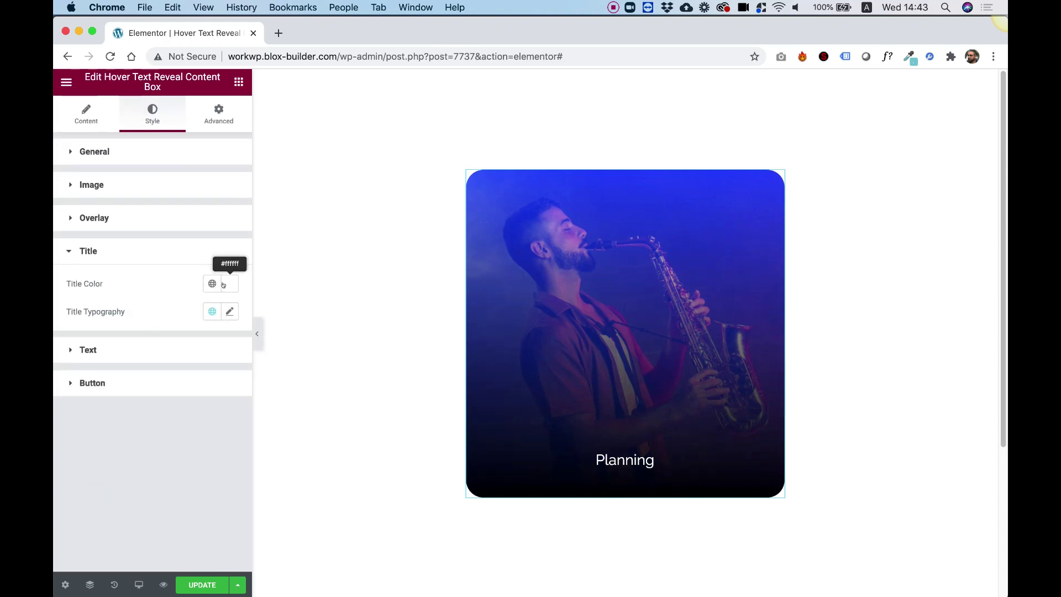
{"action": "left_click", "coordinate": [122, 354]}
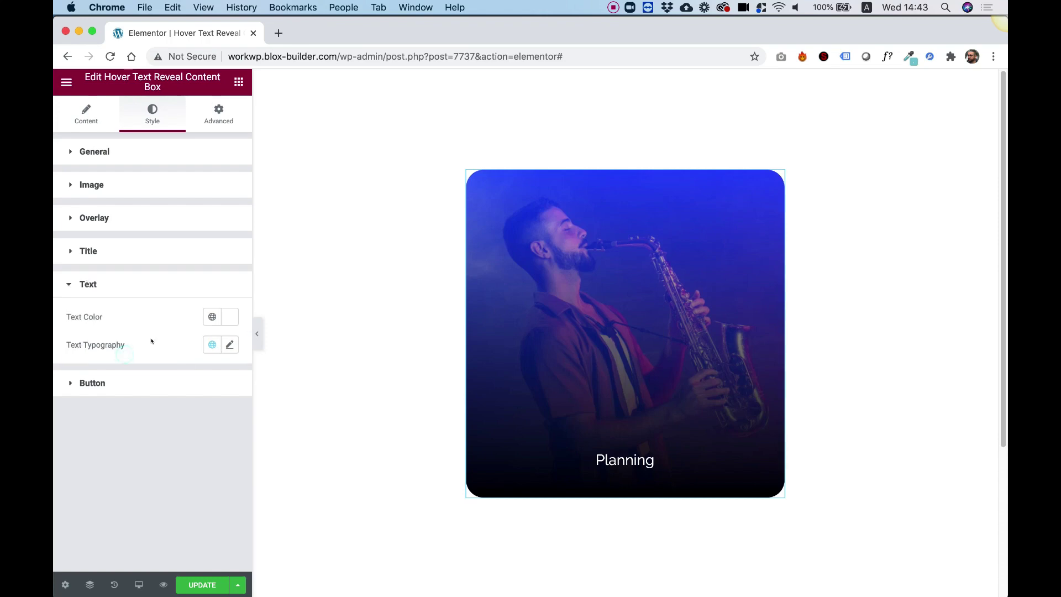
{"action": "left_click", "coordinate": [151, 383]}
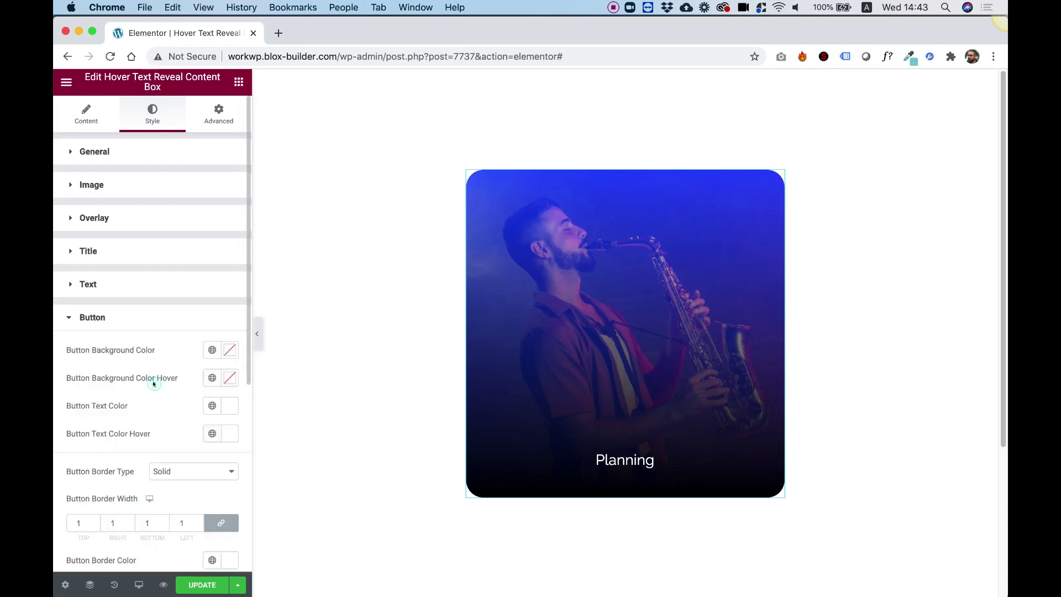
{"action": "scroll", "coordinate": [221, 381], "scroll_direction": "down", "scroll_amount": 5}
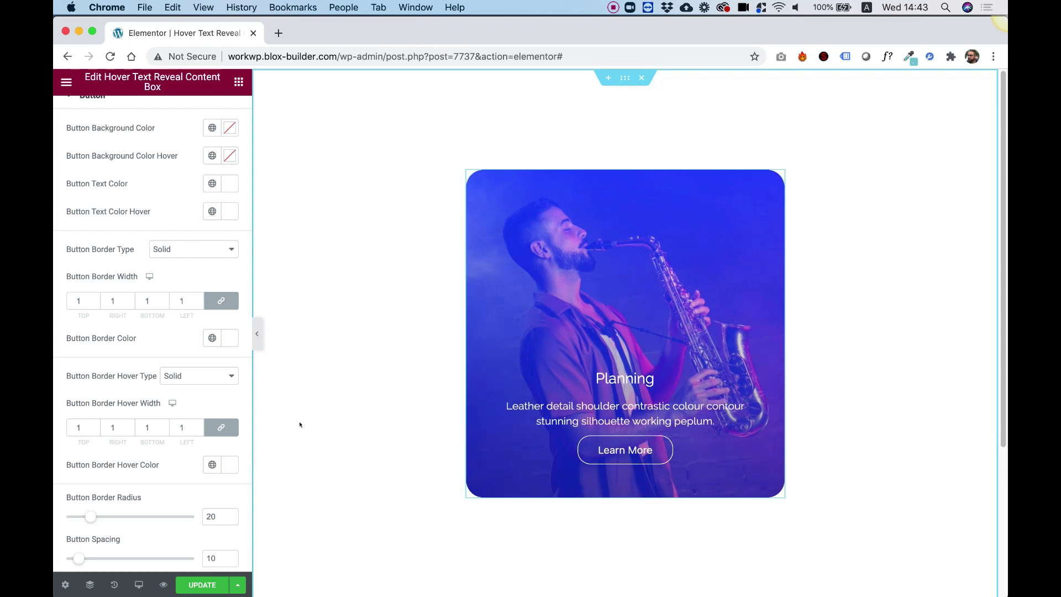
{"action": "scroll", "coordinate": [158, 391], "scroll_direction": "down", "scroll_amount": 3}
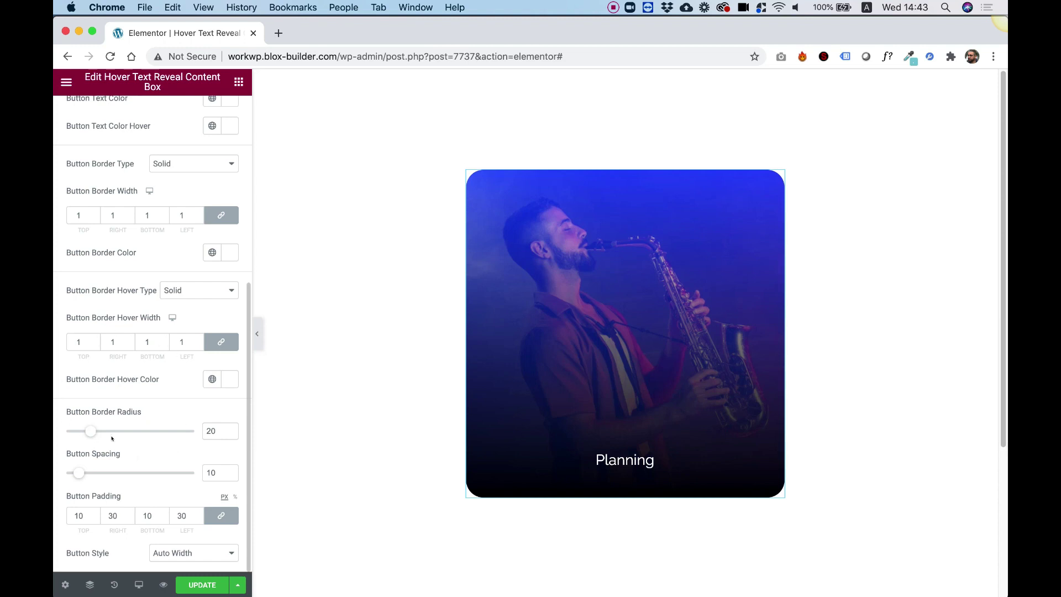
{"action": "scroll", "coordinate": [111, 221], "scroll_direction": "up", "scroll_amount": 10}
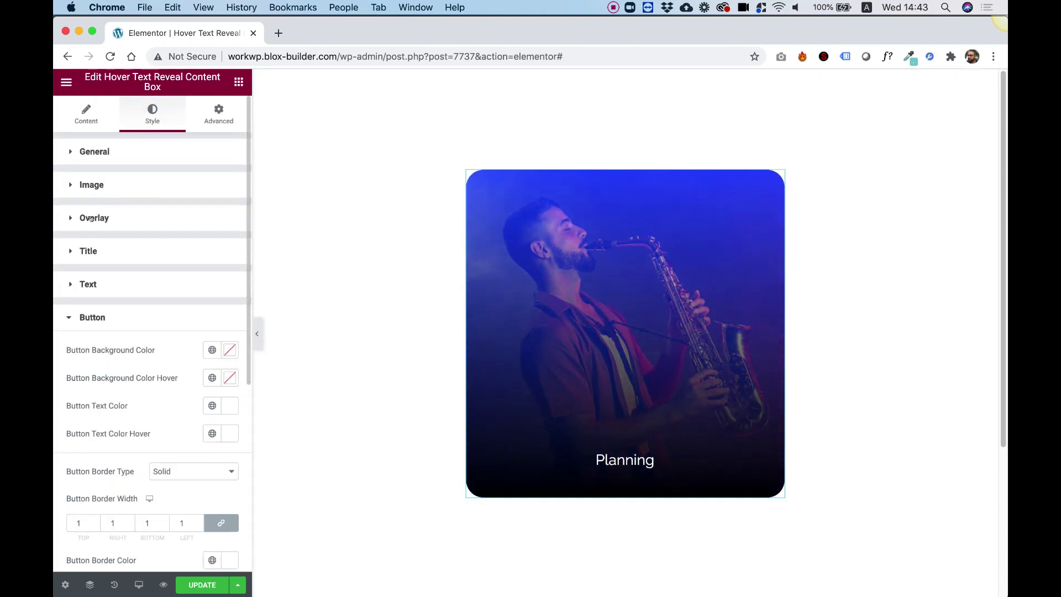
- Try the Start and Center options for the content vertical alignment, previewing the hover effect, and return it to End
{"action": "left_click", "coordinate": [93, 153]}
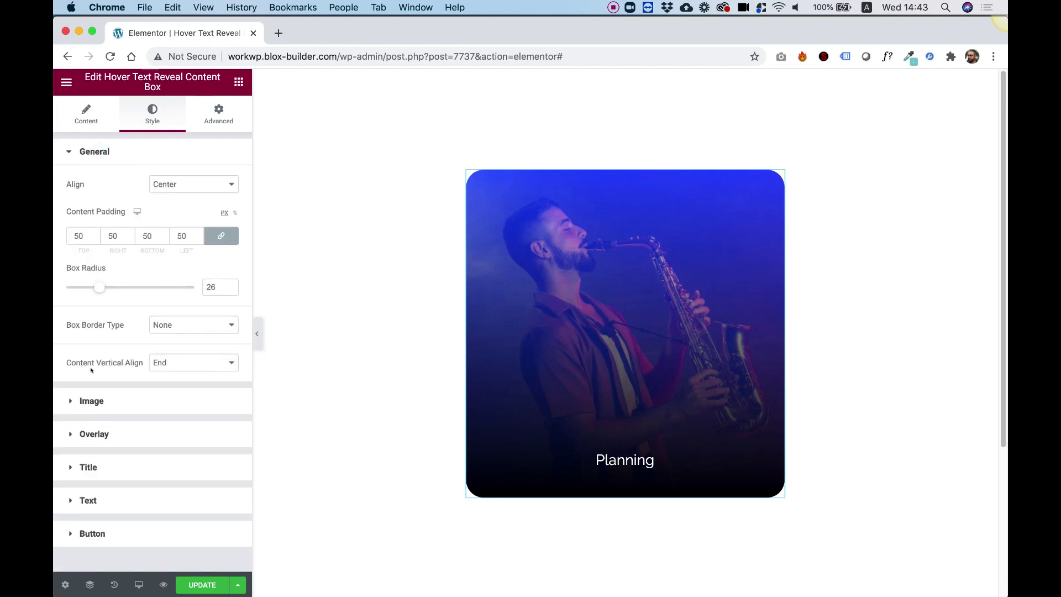
{"action": "left_click", "coordinate": [182, 365]}
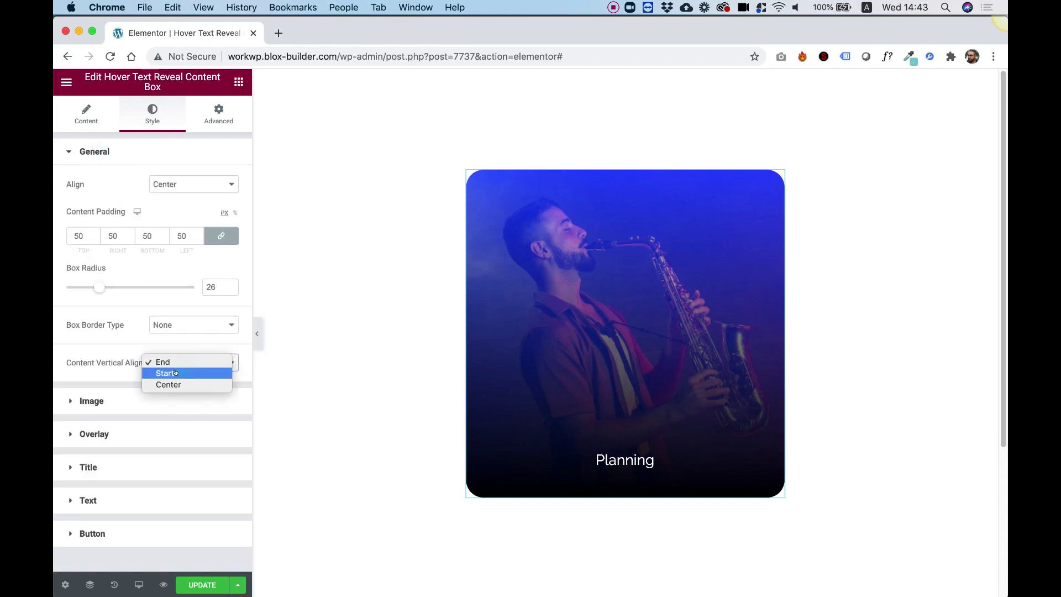
{"action": "left_click", "coordinate": [175, 373]}
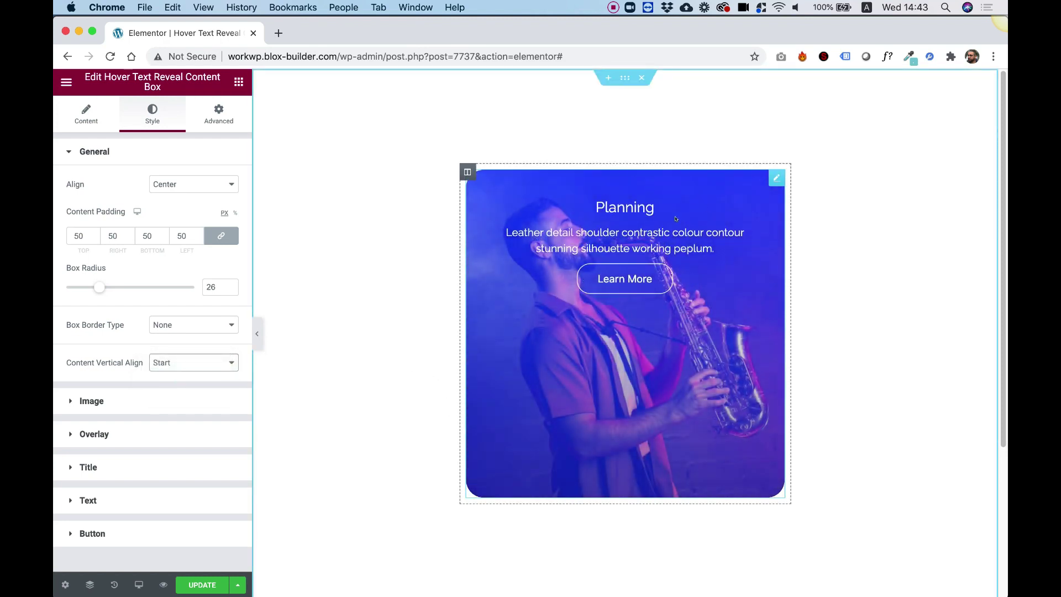
{"action": "left_click", "coordinate": [185, 363]}
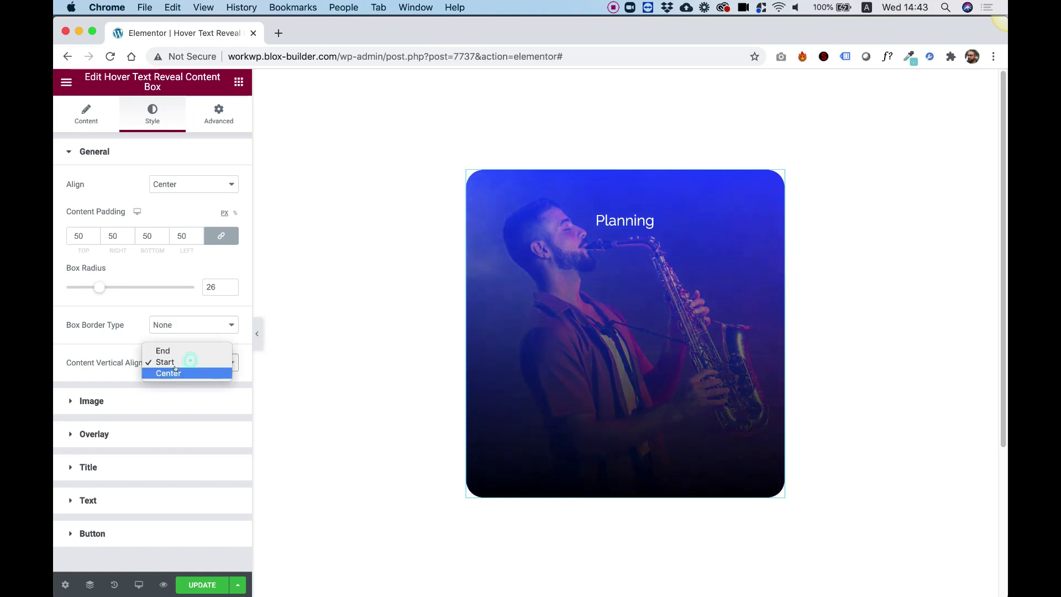
{"action": "left_click", "coordinate": [175, 373]}
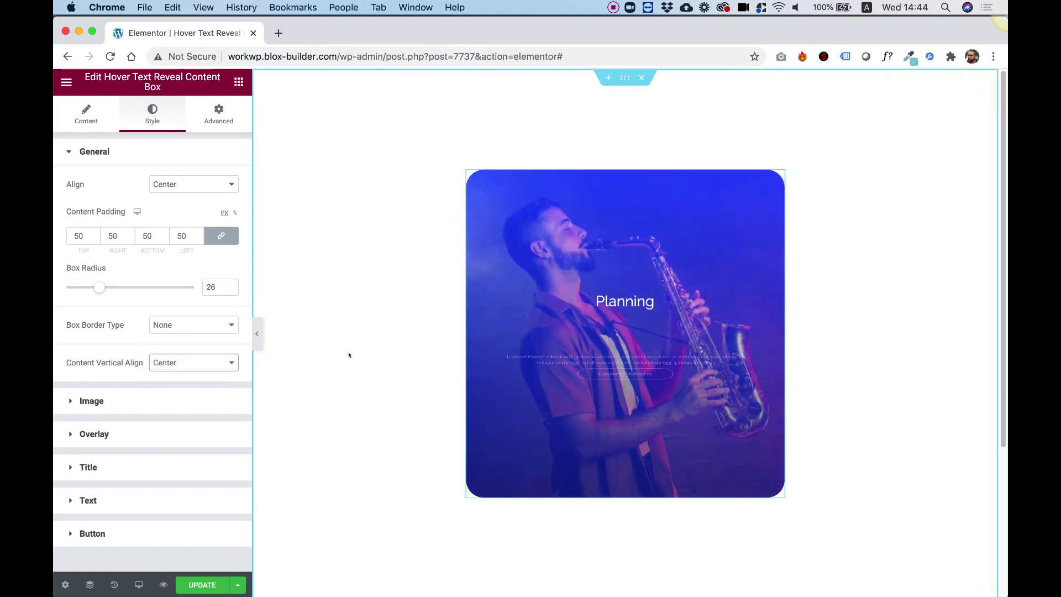
{"action": "mouse_move", "coordinate": [648, 390]}
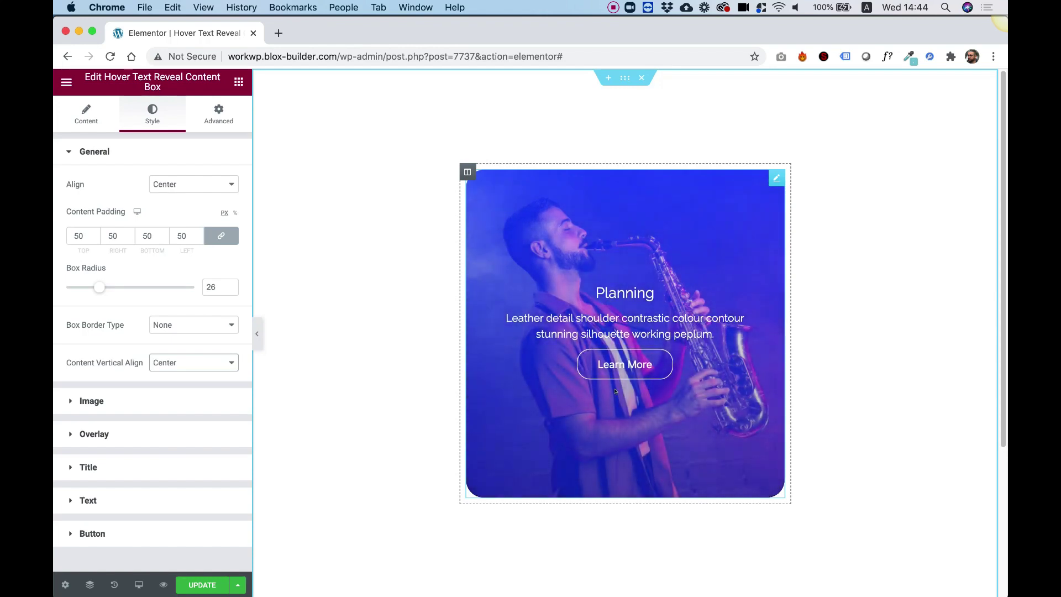
{"action": "left_click", "coordinate": [190, 362]}
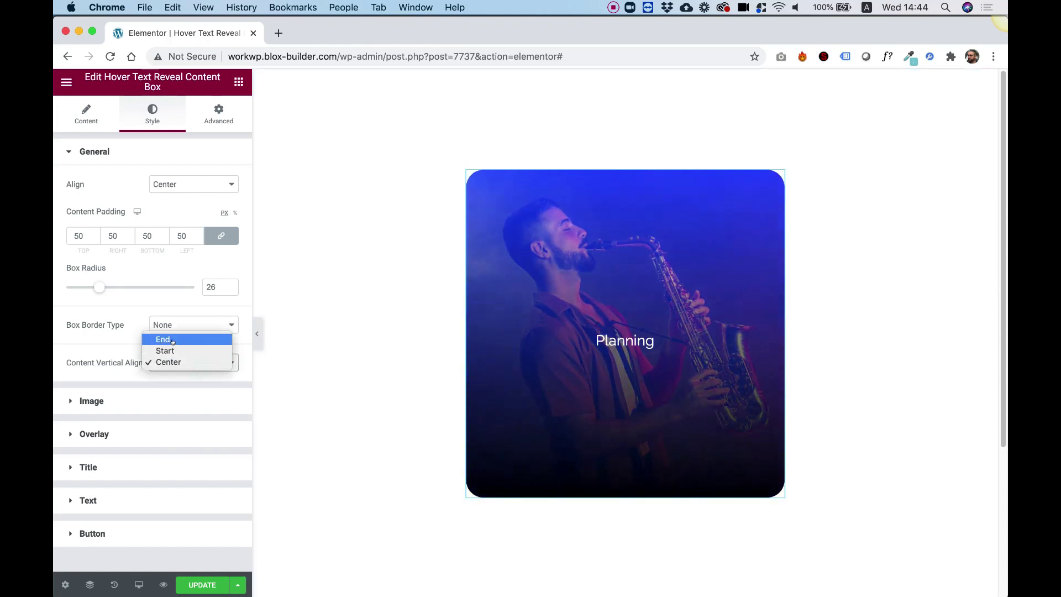
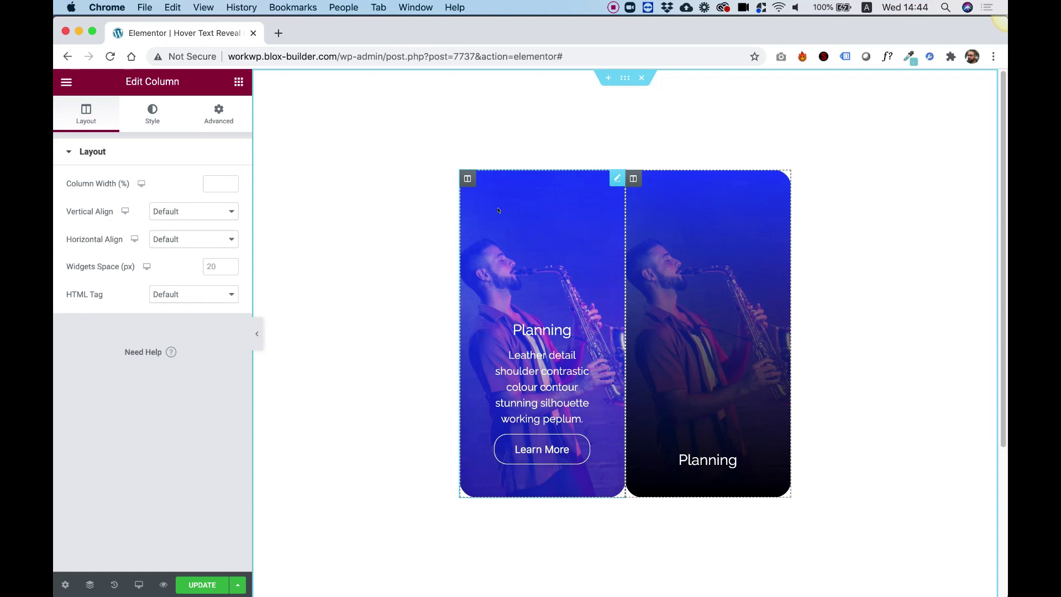
- Set the first box's radius to 0 and copy its style onto the second box
{"action": "left_click", "coordinate": [515, 202]}
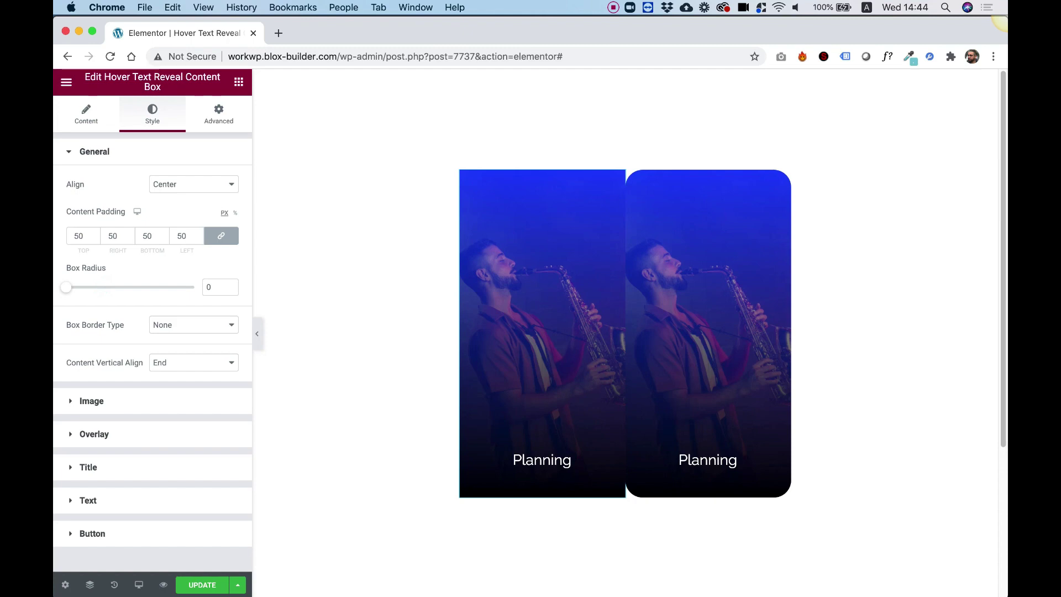
{"action": "right_click", "coordinate": [512, 229]}
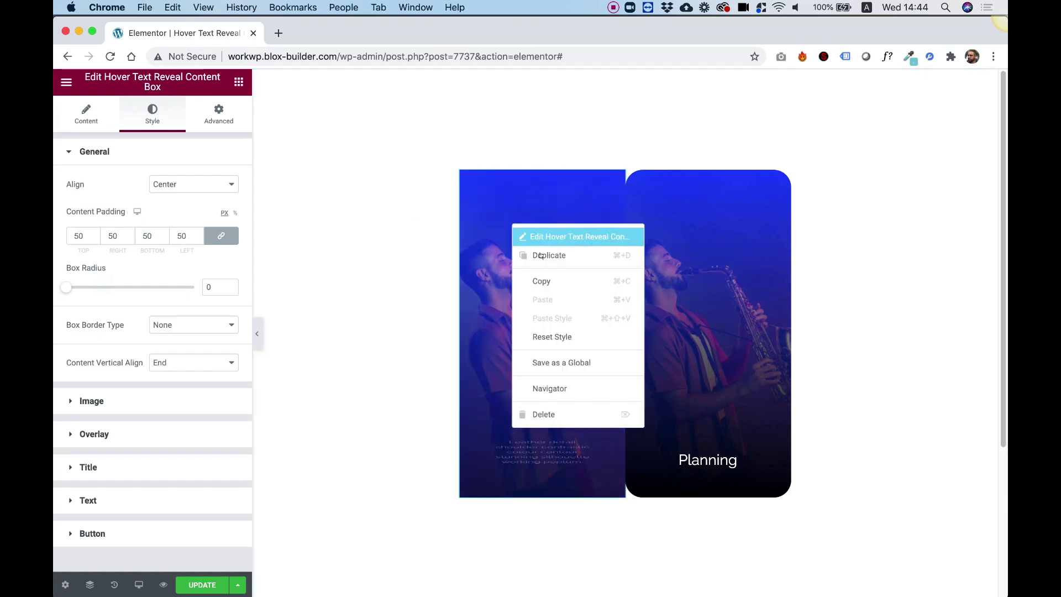
{"action": "left_click", "coordinate": [553, 287]}
{"action": "right_click", "coordinate": [687, 242]}
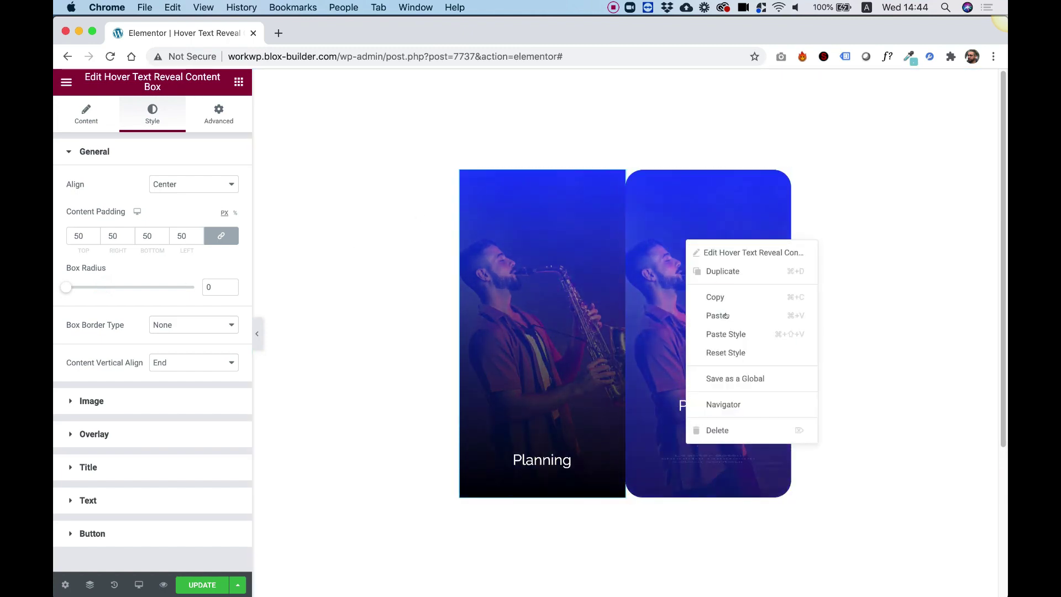
{"action": "left_click", "coordinate": [731, 334]}
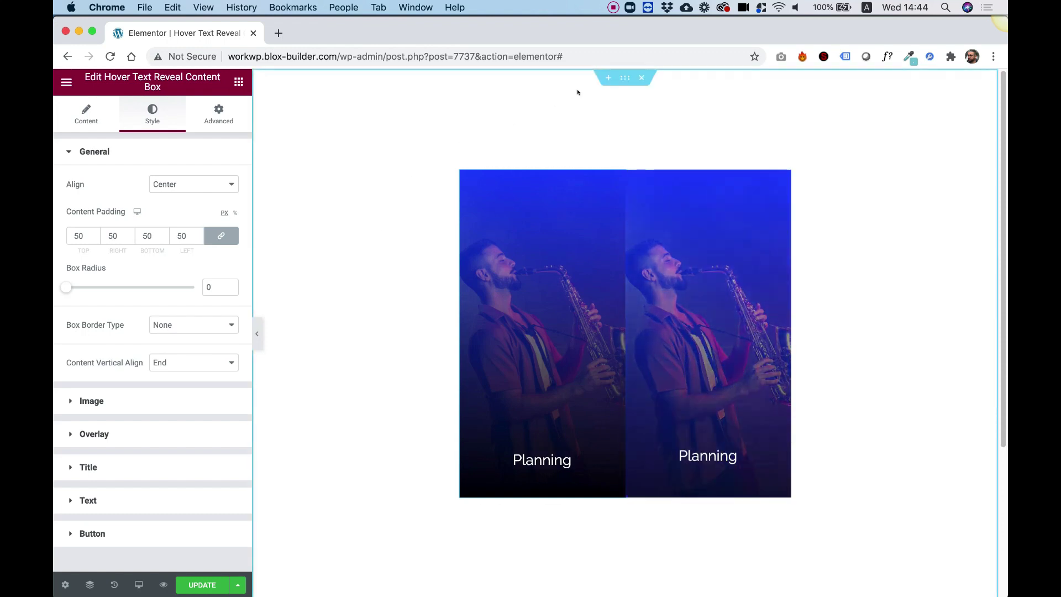
- Set the section's content width to Full Width and duplicate the first column to make a row of three boxes
{"action": "left_click", "coordinate": [620, 78]}
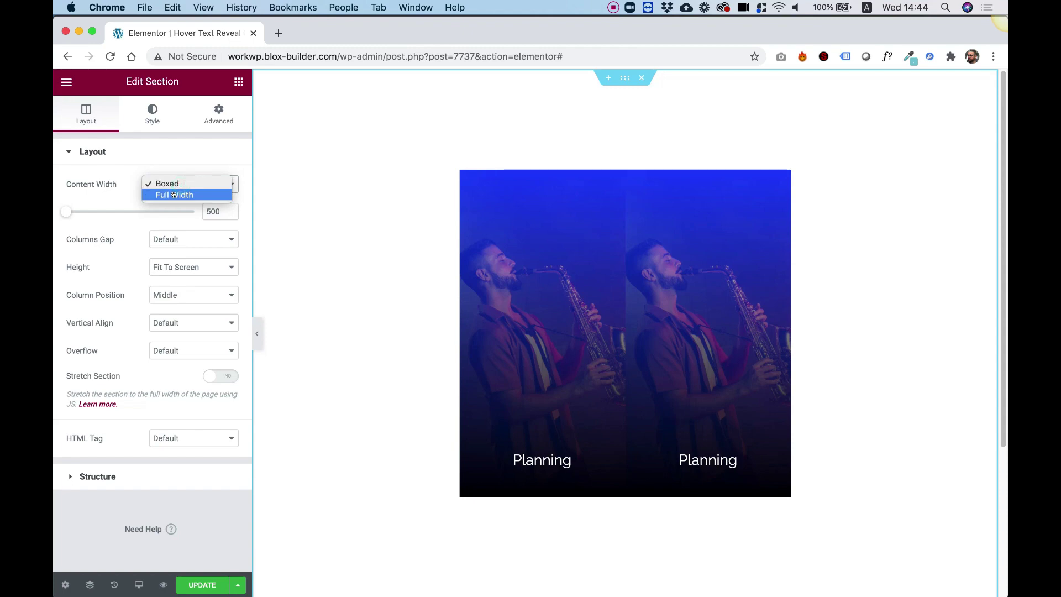
{"action": "left_click", "coordinate": [173, 193]}
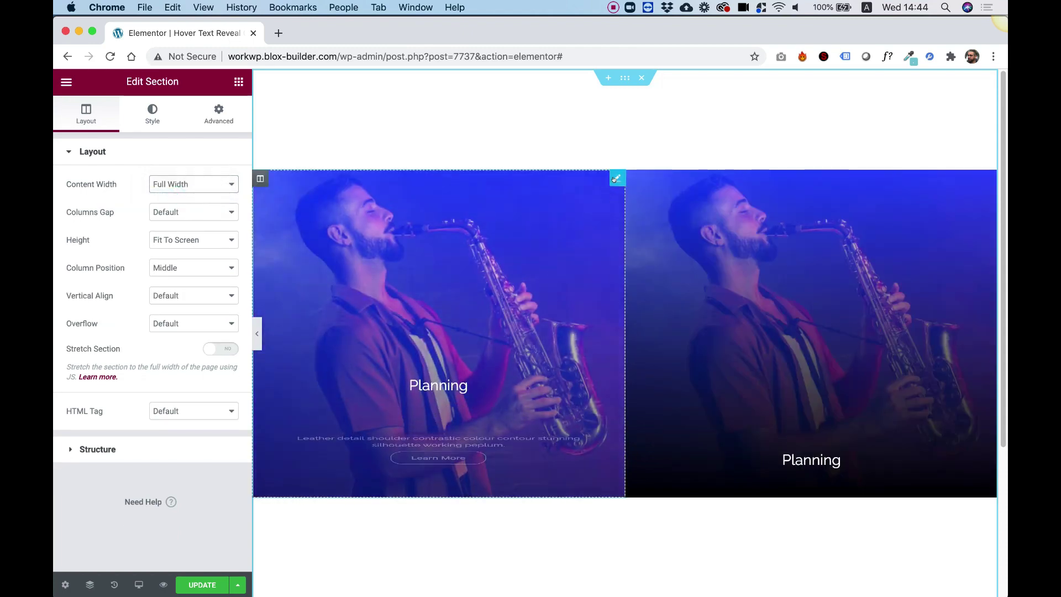
{"action": "right_click", "coordinate": [262, 182]}
{"action": "left_click", "coordinate": [287, 210]}
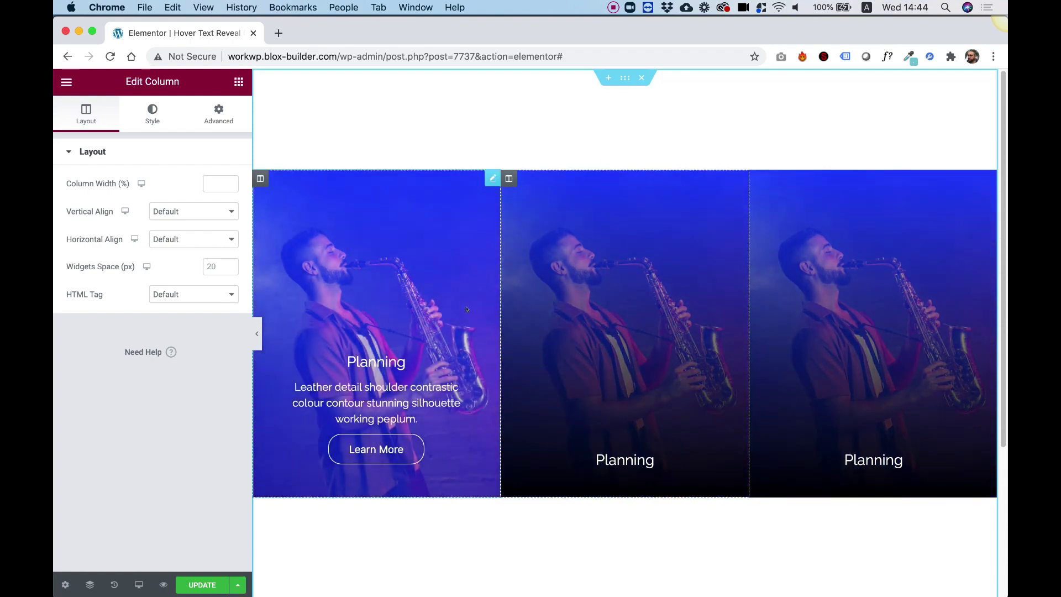
- Replace the middle box's image with two-female-students-playing-violin-piano.jpg from the media library
{"action": "left_click", "coordinate": [608, 264]}
{"action": "left_click", "coordinate": [142, 244]}
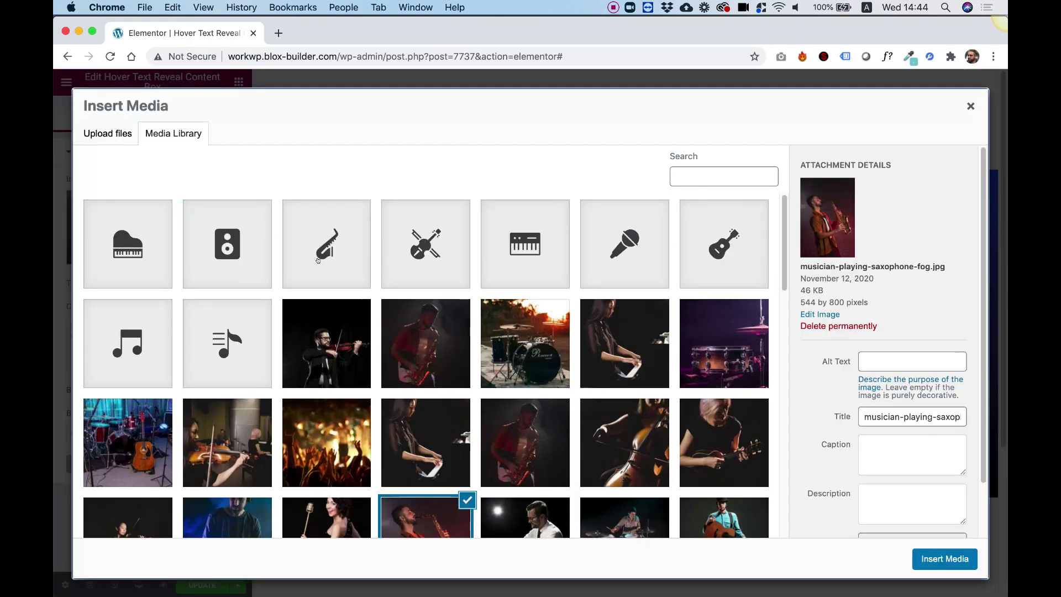
{"action": "left_click", "coordinate": [240, 443]}
{"action": "left_click", "coordinate": [939, 558]}
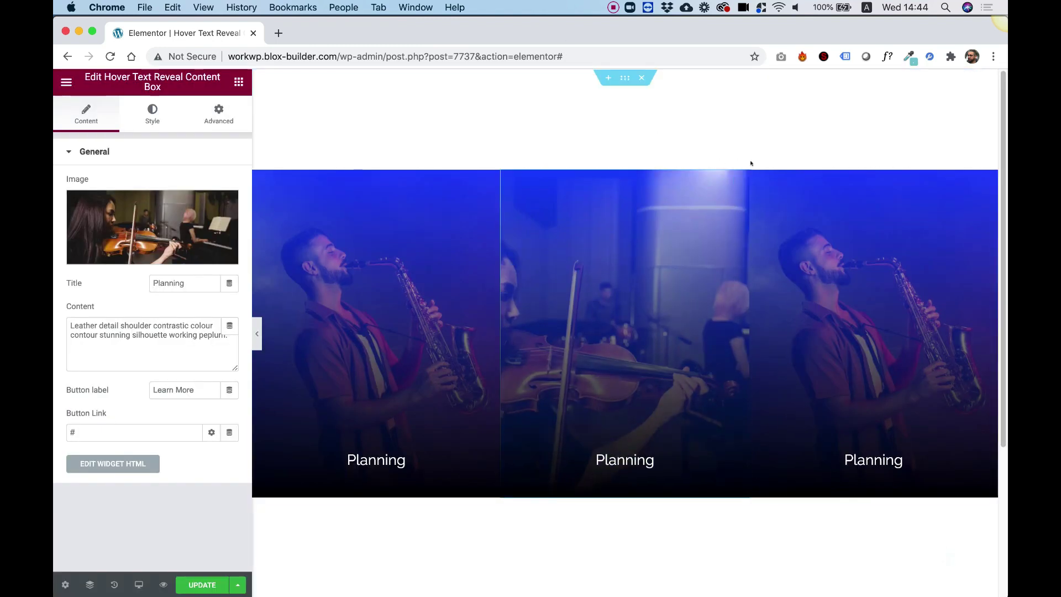
- Replace the third box's image with cool-guy-standing-with-guitar-dark-wall.jpg and move its column to the middle of the row
{"action": "left_click", "coordinate": [833, 264]}
{"action": "left_click", "coordinate": [204, 207]}
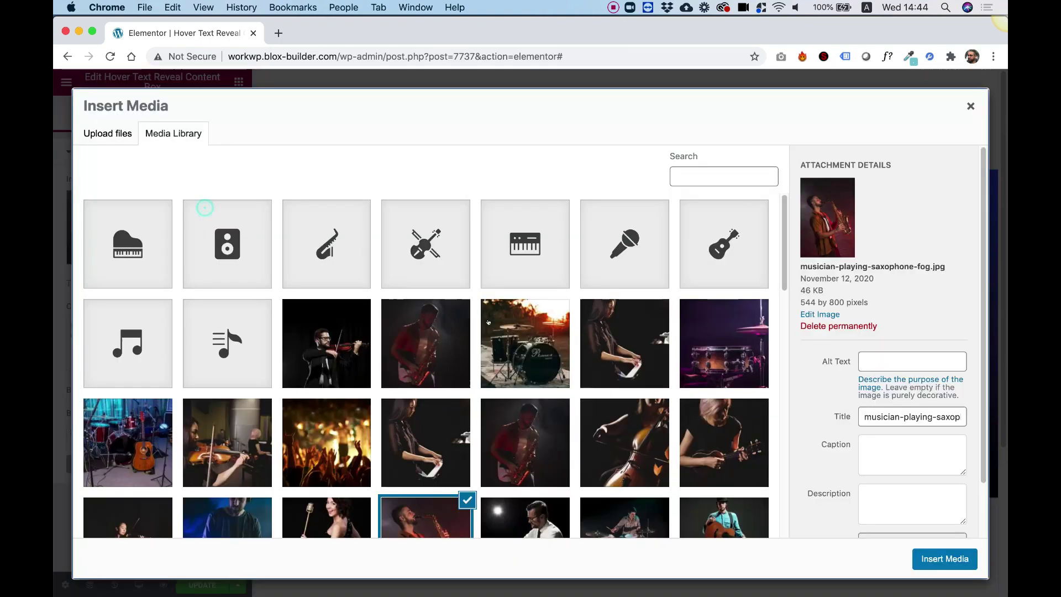
{"action": "scroll", "coordinate": [487, 322], "scroll_direction": "down", "scroll_amount": 3}
{"action": "left_click", "coordinate": [692, 400]}
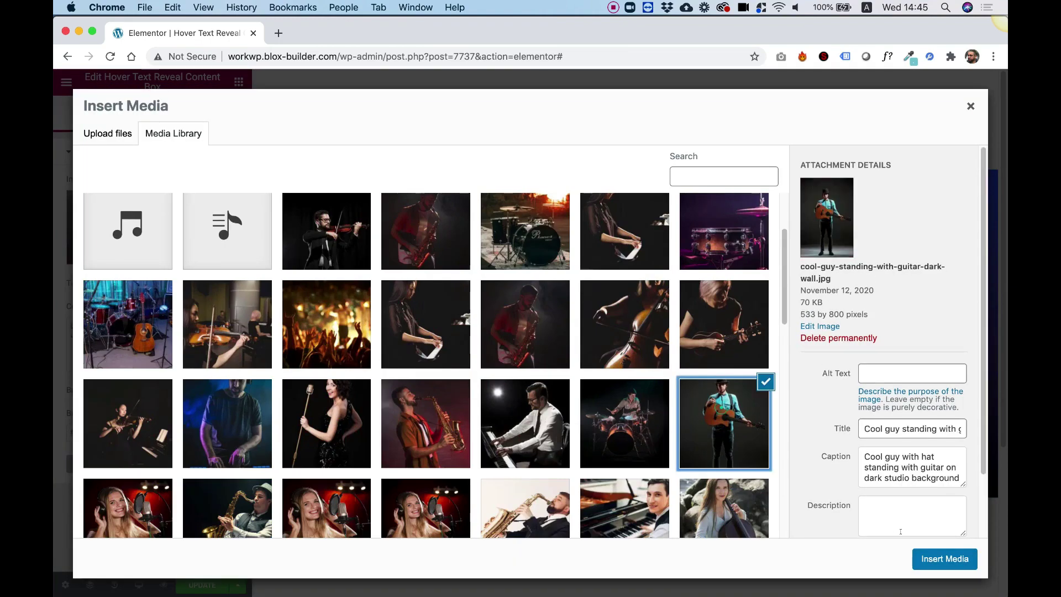
{"action": "left_click", "coordinate": [929, 554]}
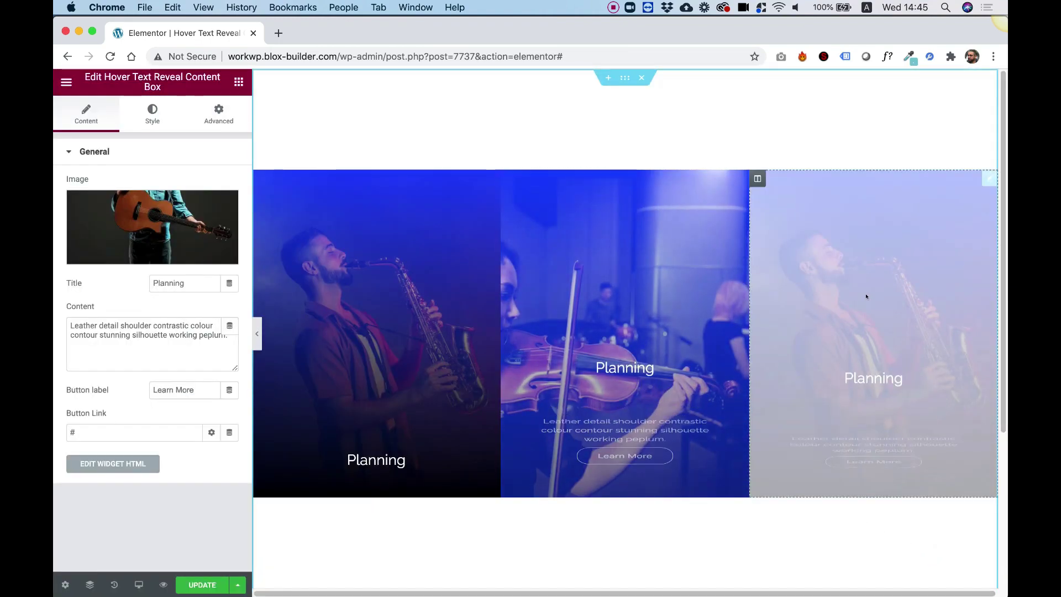
{"action": "left_click_drag", "start_coordinate": [757, 179], "coordinate": [491, 190]}
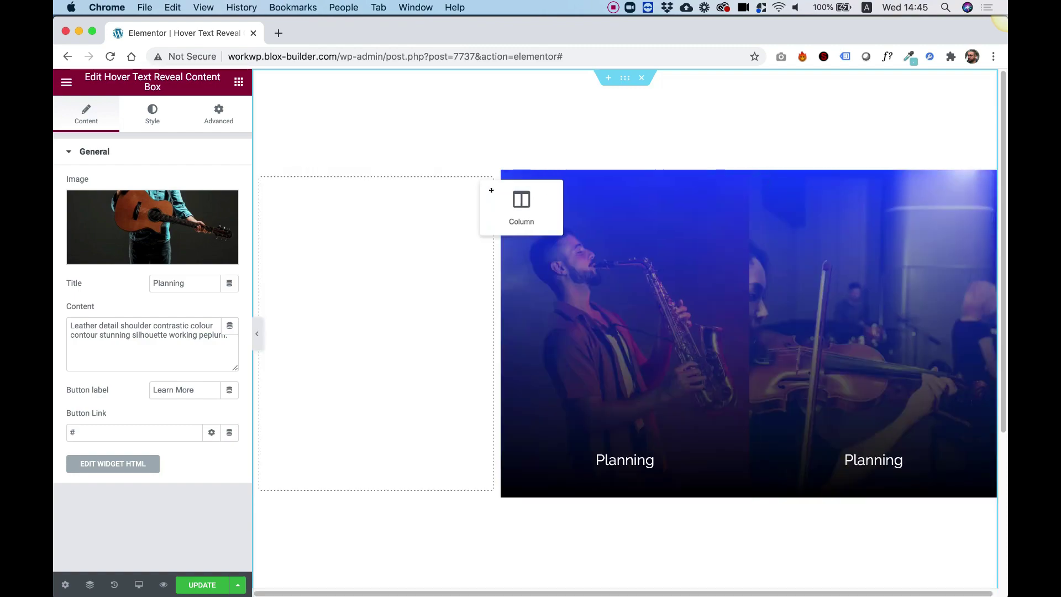
{"action": "left_click_drag", "start_coordinate": [568, 190], "coordinate": [623, 206]}
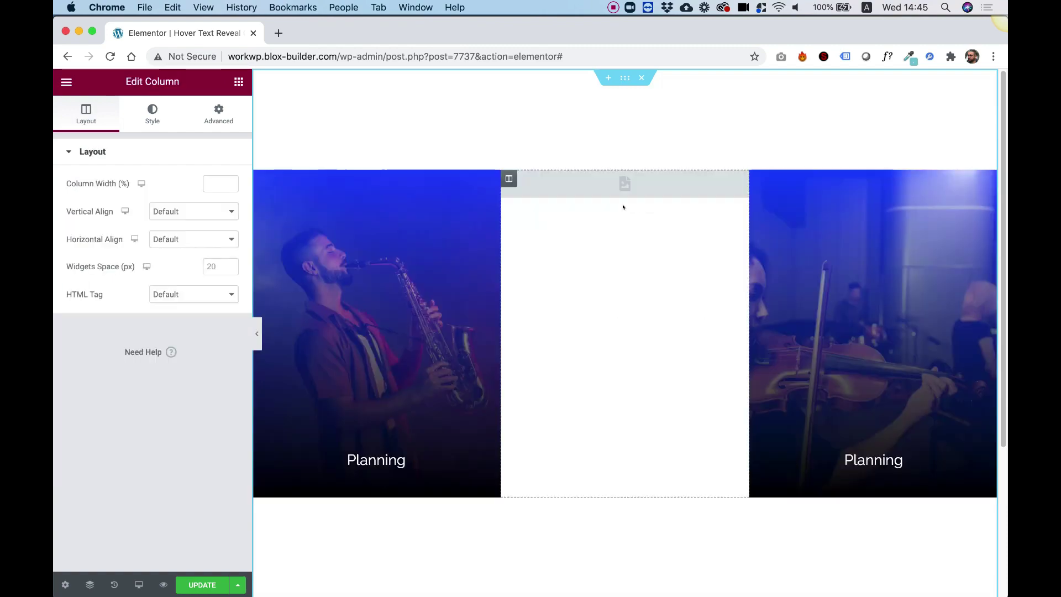
- Replace the violin image in the last box with female-student-playing-piano.jpg and preview the hover effect across the boxes
{"action": "left_click", "coordinate": [910, 268]}
{"action": "left_click", "coordinate": [163, 237]}
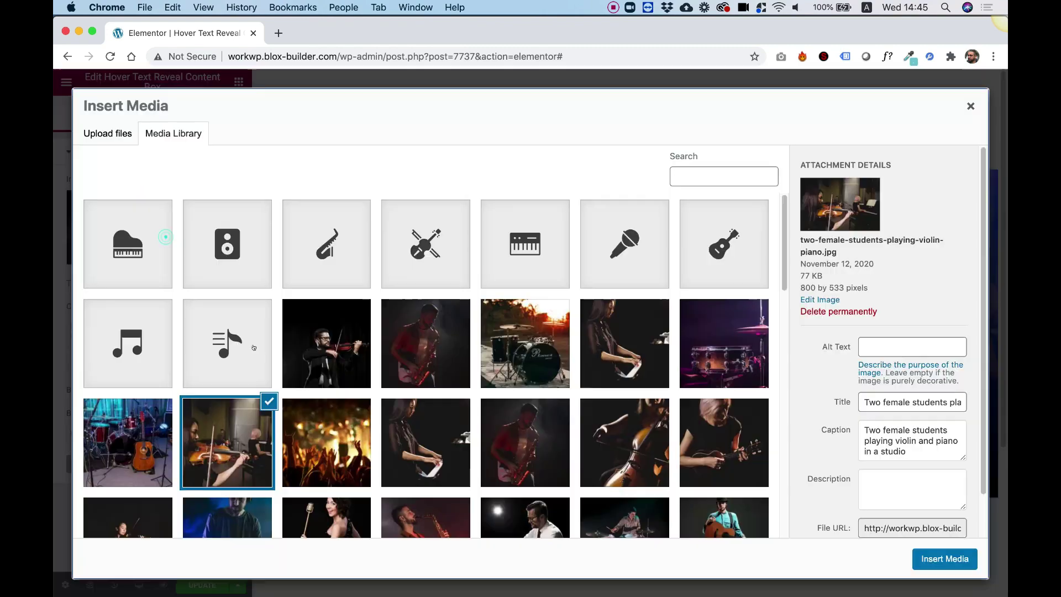
{"action": "scroll", "coordinate": [299, 359], "scroll_direction": "down", "scroll_amount": 3}
{"action": "left_click", "coordinate": [445, 371]}
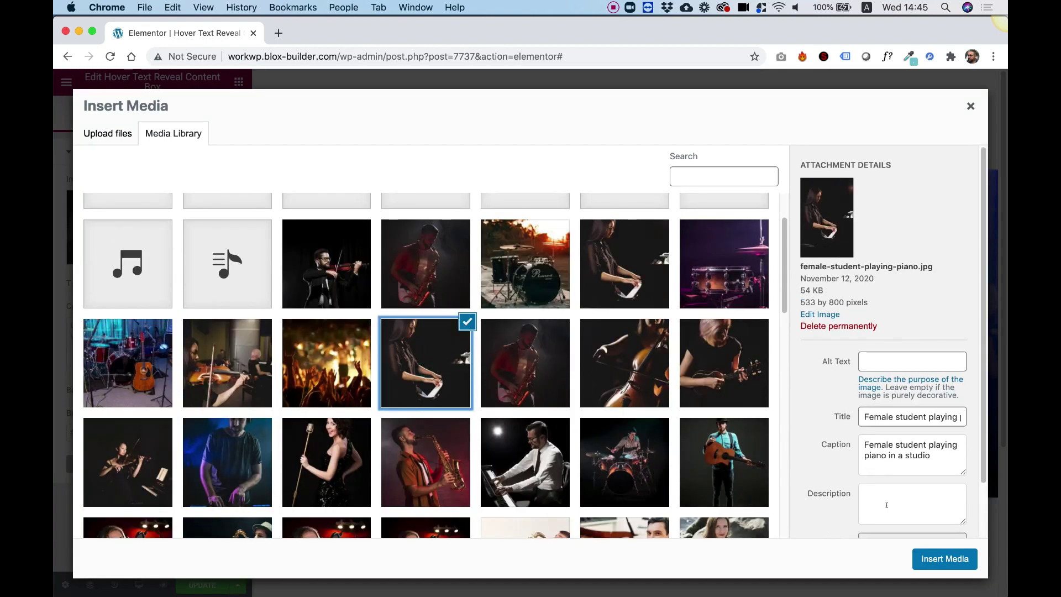
{"action": "left_click", "coordinate": [944, 559]}
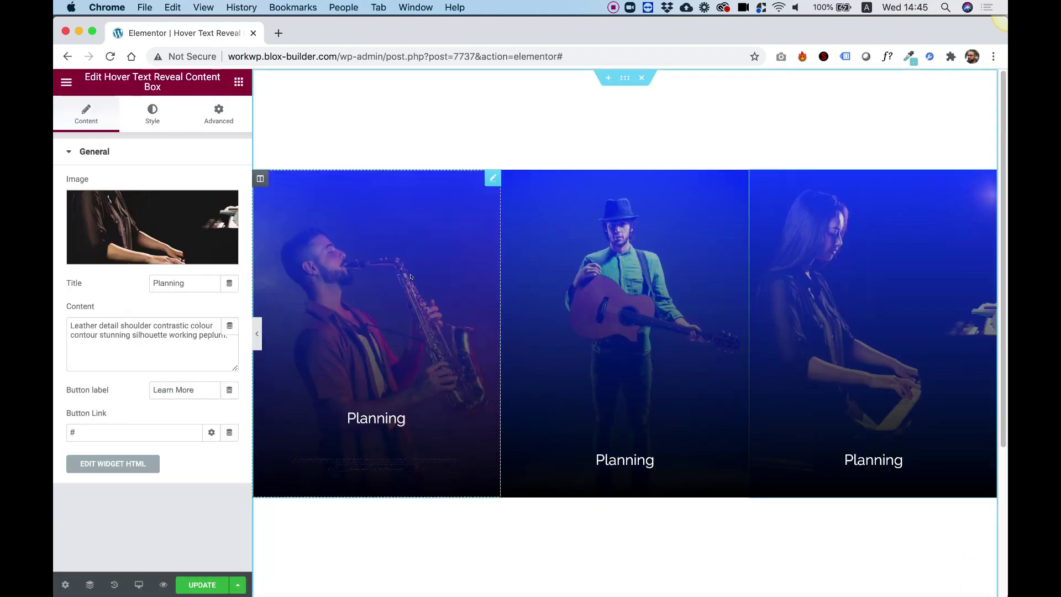
{"action": "mouse_move", "coordinate": [916, 333]}
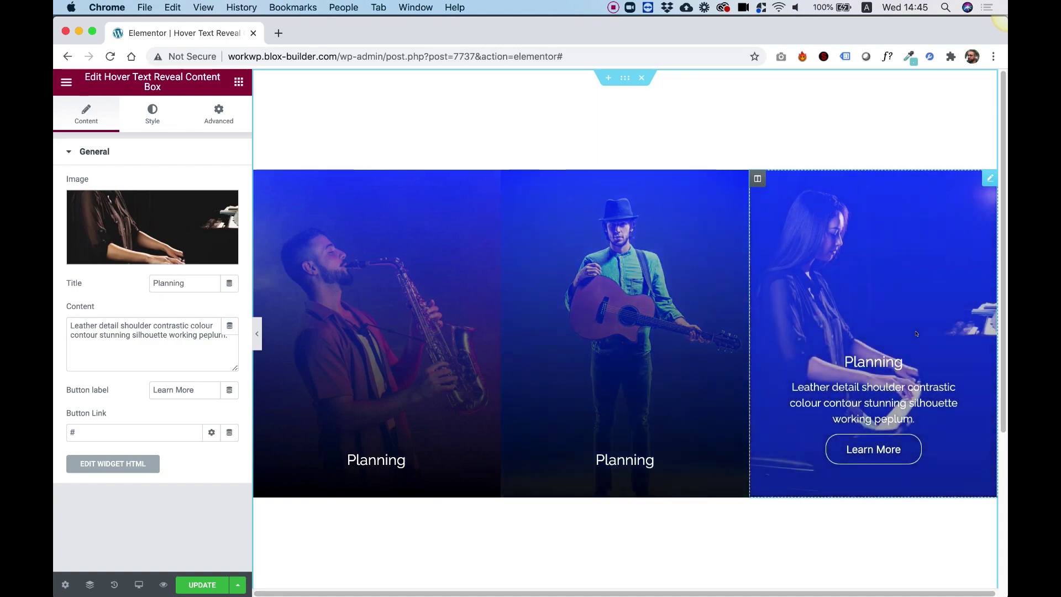
{"action": "mouse_move", "coordinate": [724, 323]}
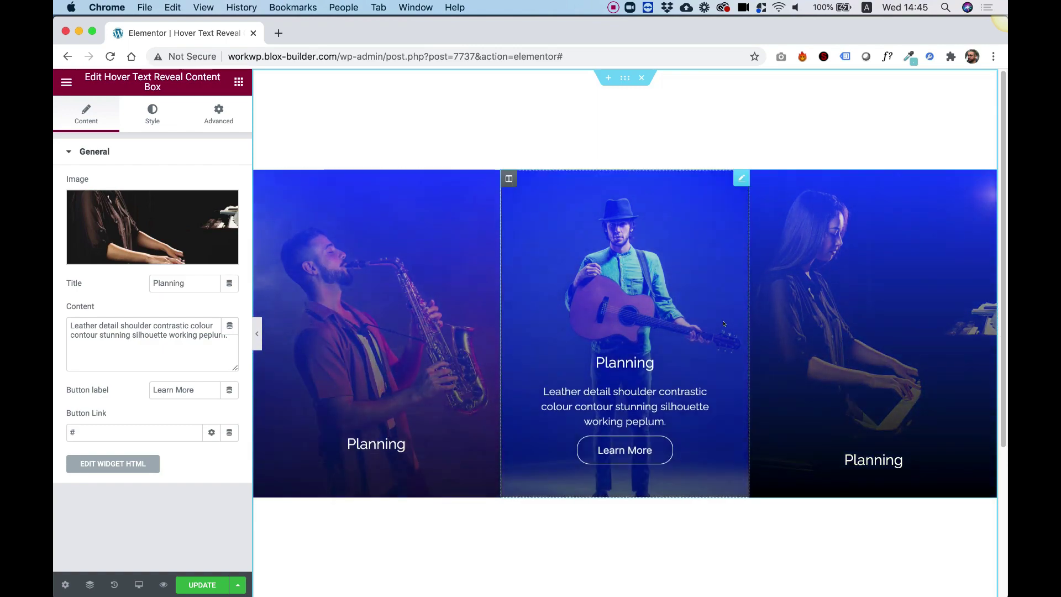